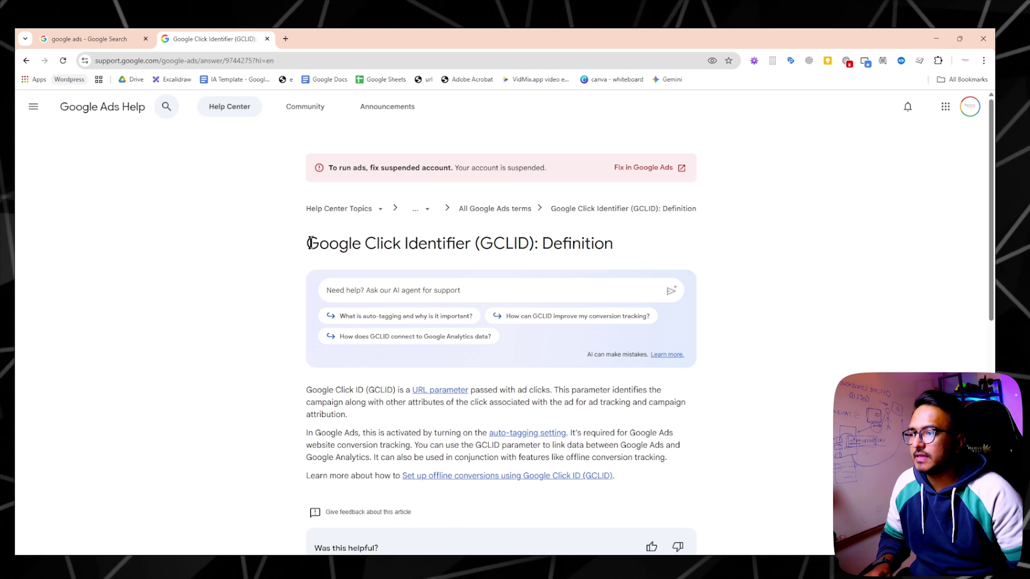
Read the title and definition of the Google Click Identifier (GCLID) in the help article.
left_click_drag(310, 243, 418, 250)
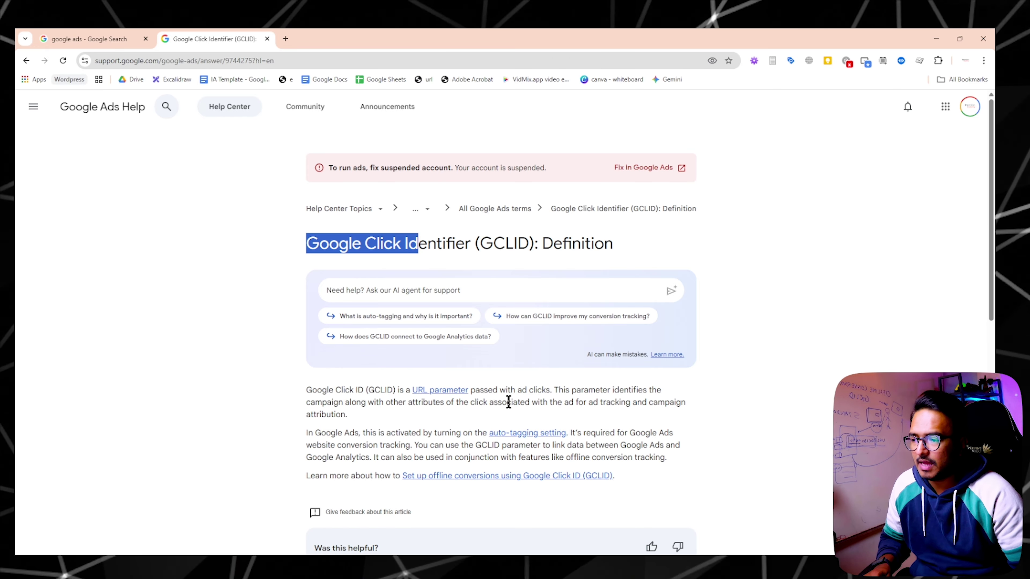
double_click(530, 390)
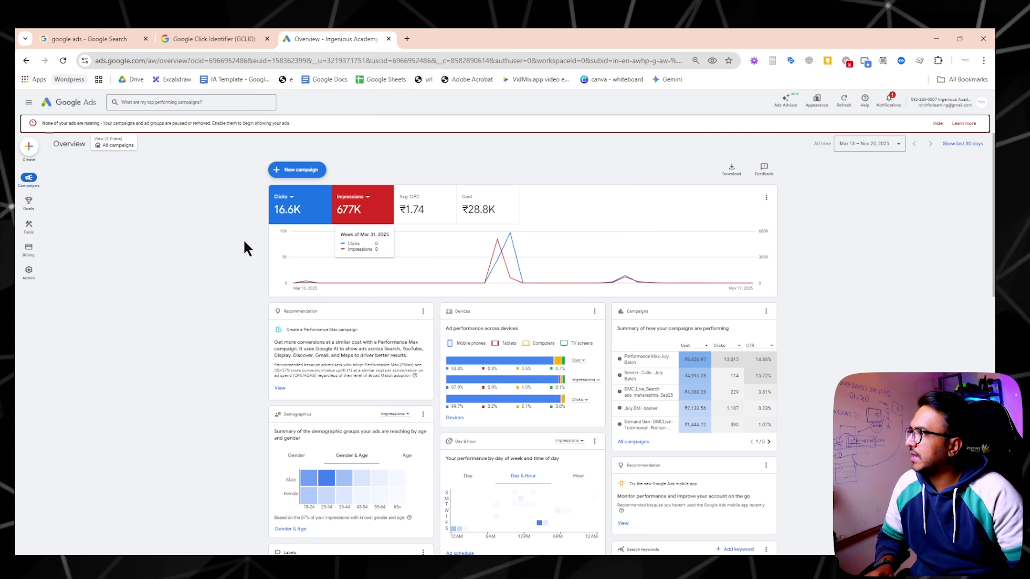
Check the auto-tagging option "Tag the URL that people click through from my ad" in the Google Ads account settings.
left_click(28, 271)
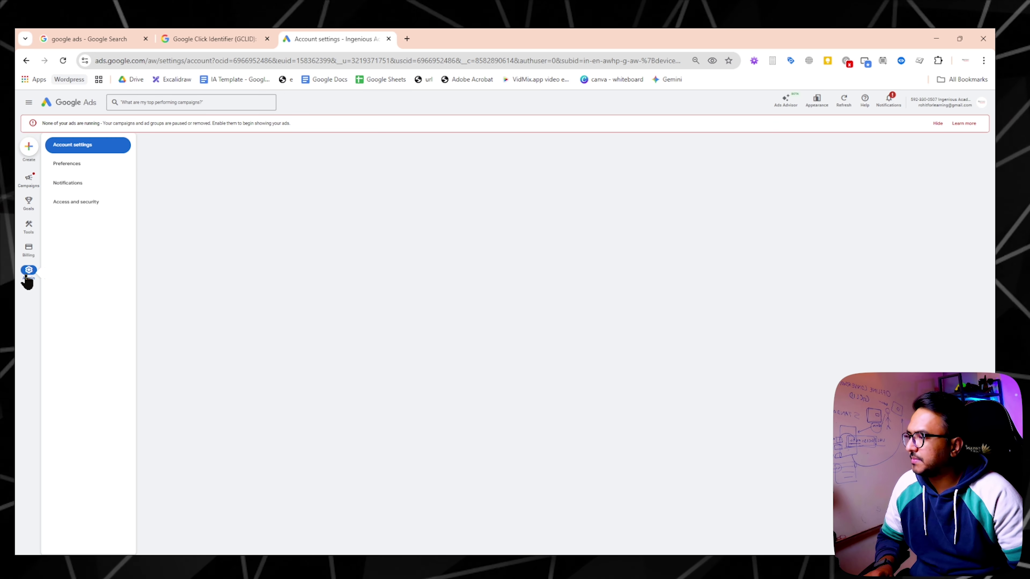
mouse_move(32, 251)
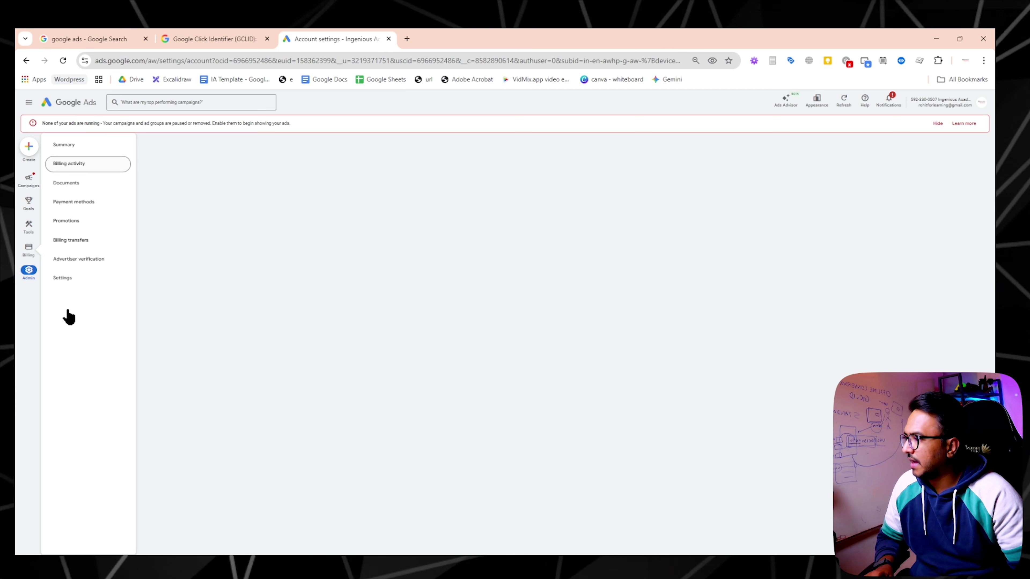
mouse_move(29, 272)
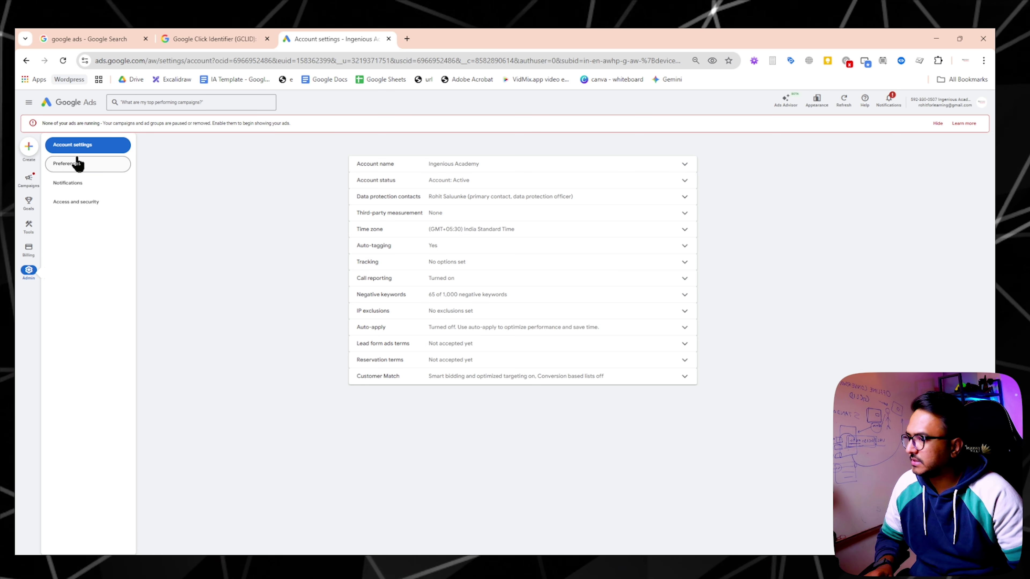
left_click(434, 247)
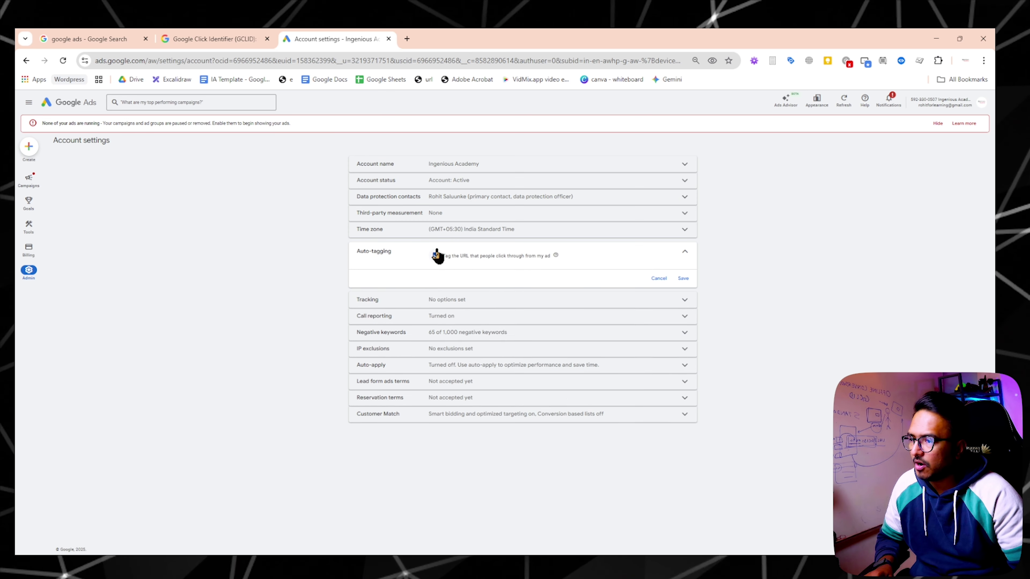
left_click(460, 259)
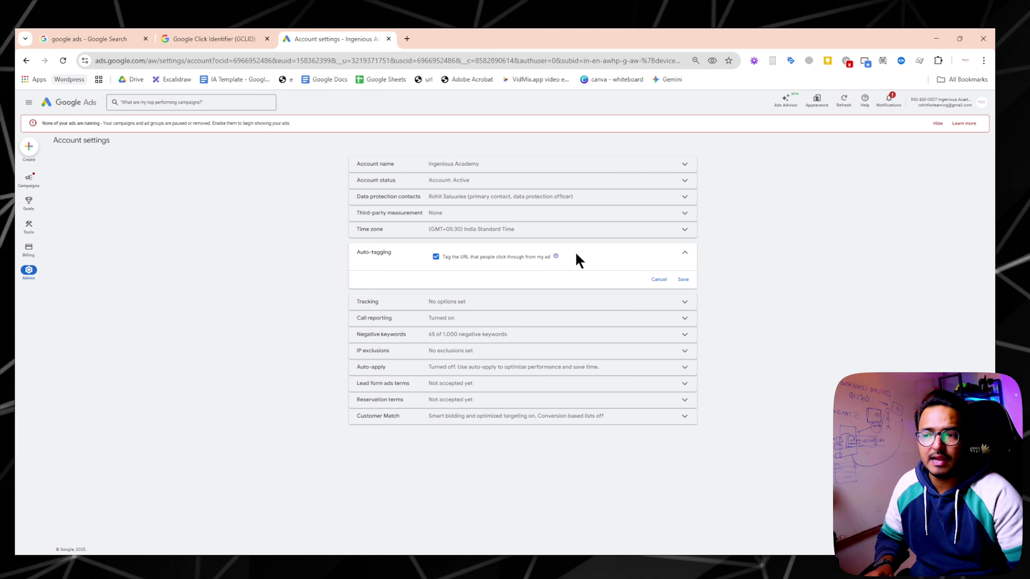
Review the help article on setting up offline conversions using GCLID, covering the Salesforce, Zapier and HubSpot import options and the prerequisites.
key("ctrl+shift+Tab")
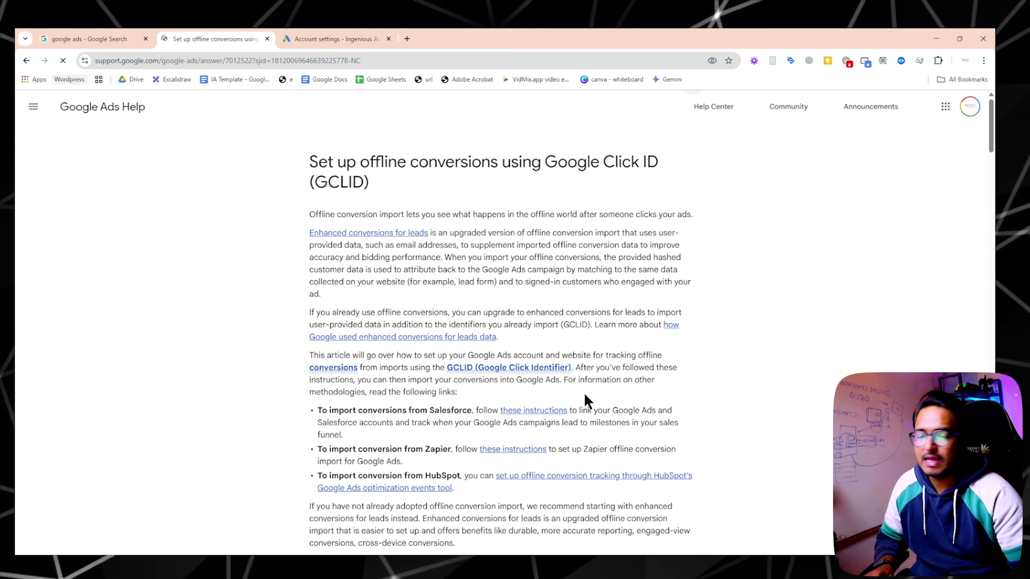
scroll(460, 349, "down", 5)
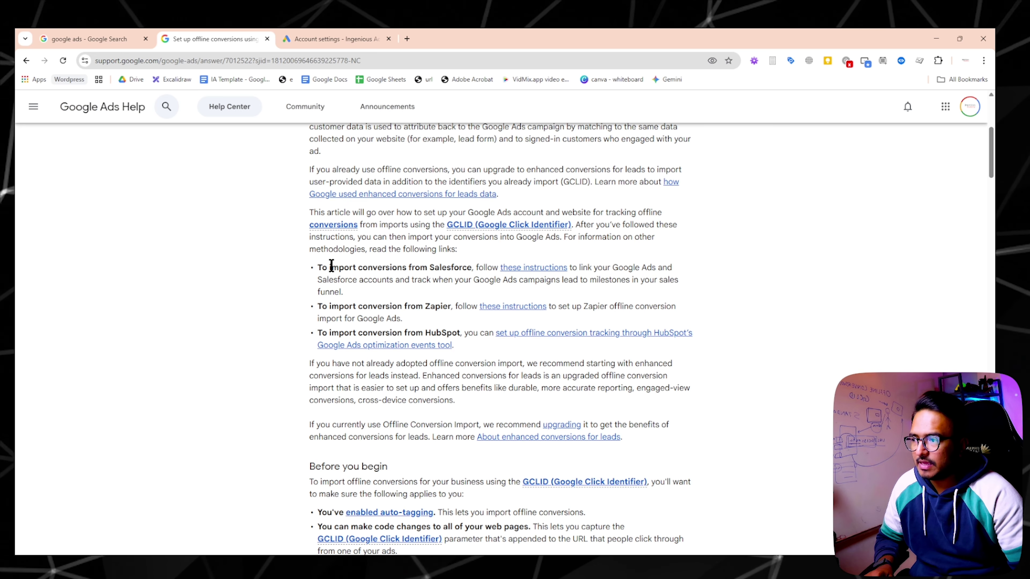
left_click_drag(331, 266, 442, 270)
scroll(462, 292, "down", 8)
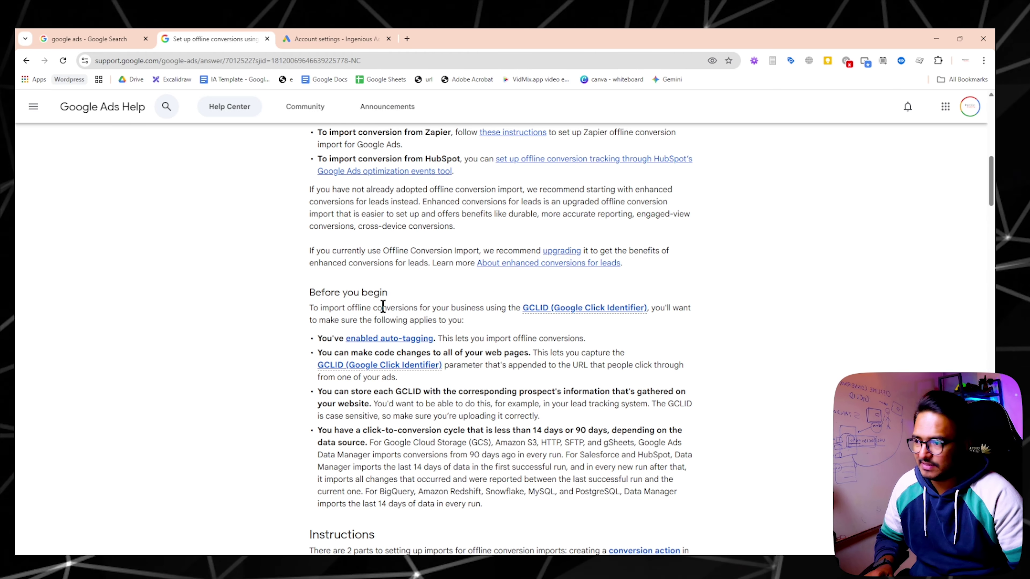
scroll(480, 395, "up", 8)
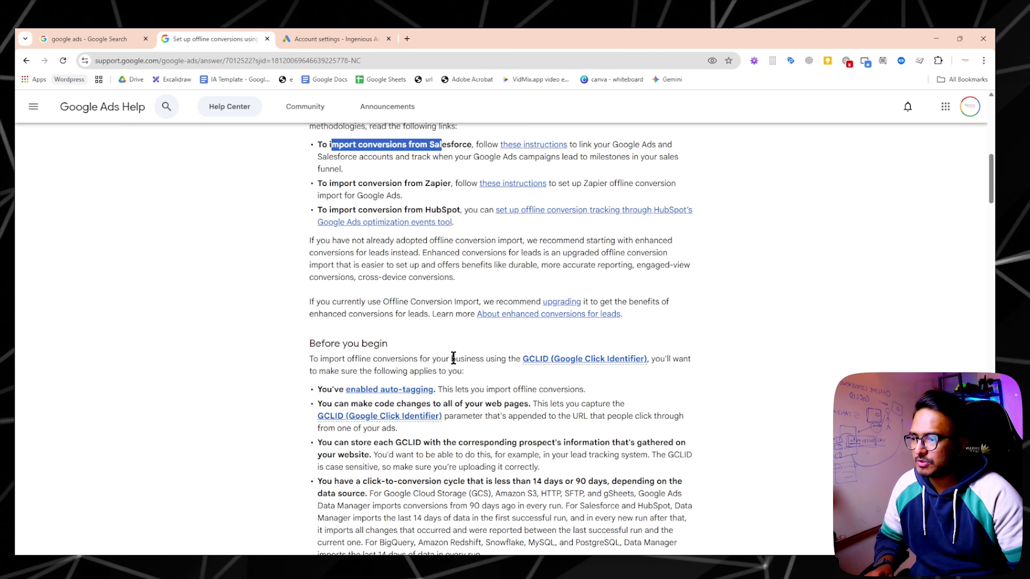
left_click_drag(401, 287, 451, 288)
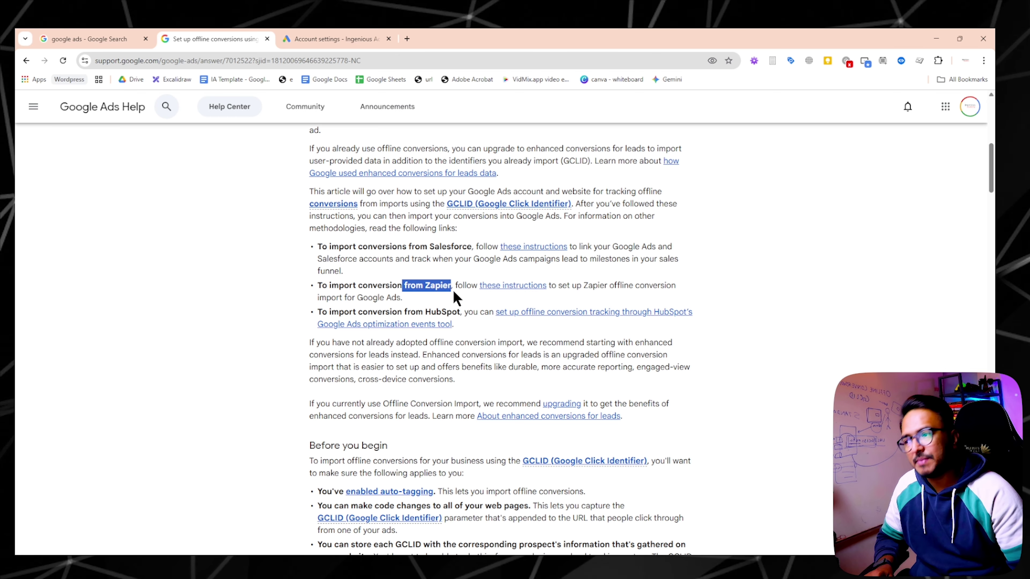
left_click_drag(337, 312, 451, 314)
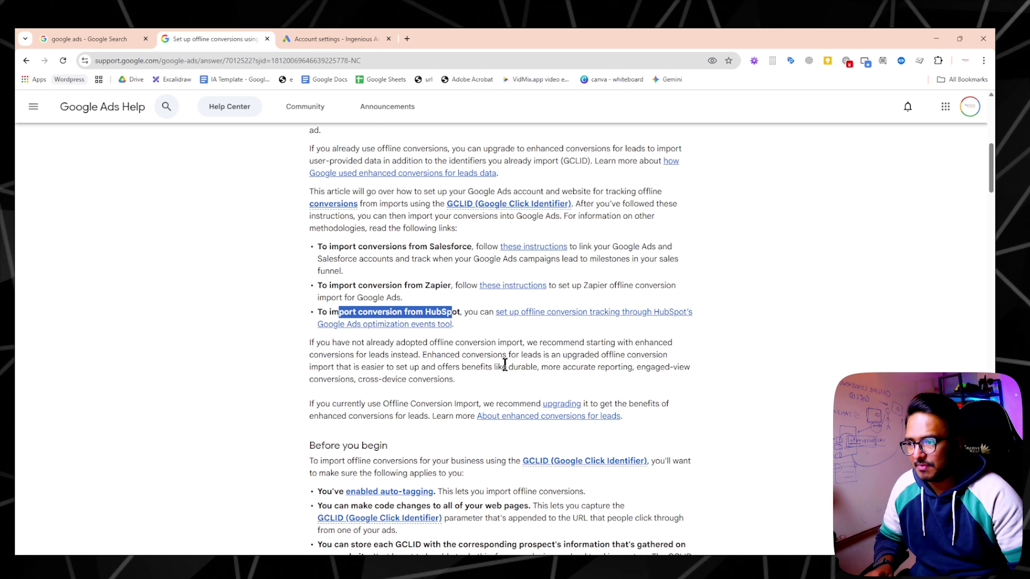
scroll(503, 365, "down", 3)
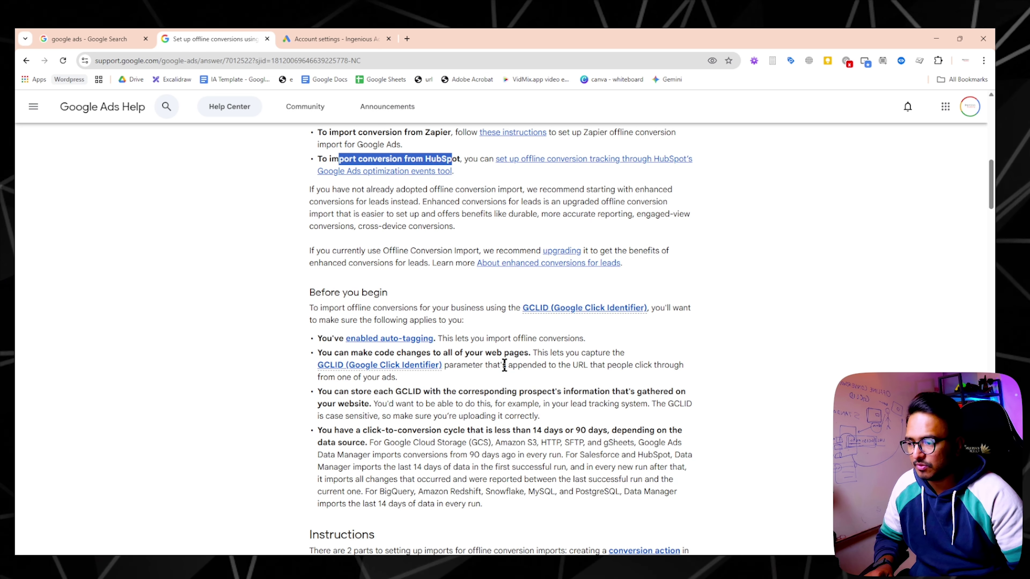
left_click(600, 385)
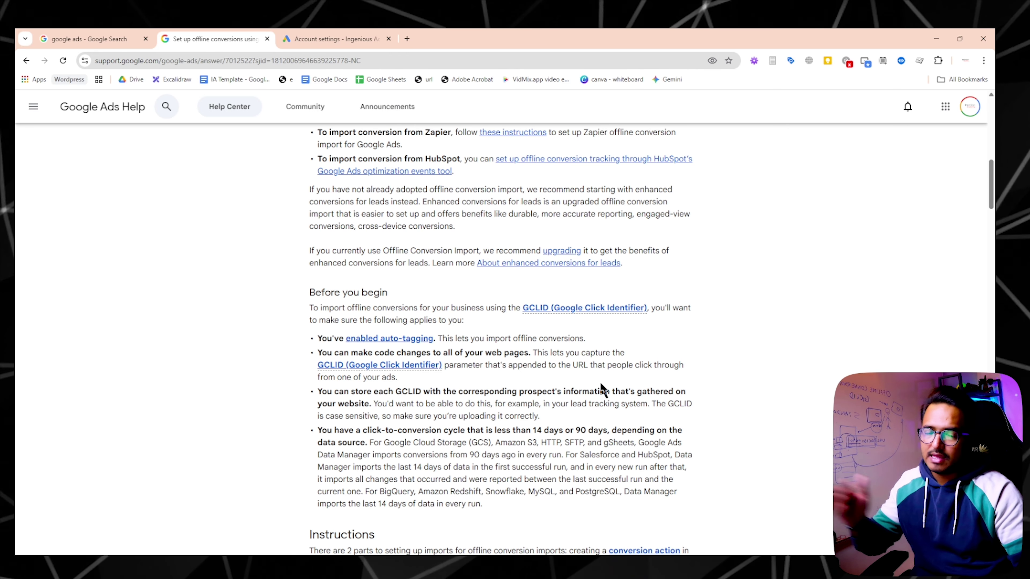
Search Google in a new tab for "digital marketing course in delhi" and open the sponsored IIDE result.
left_click(407, 38)
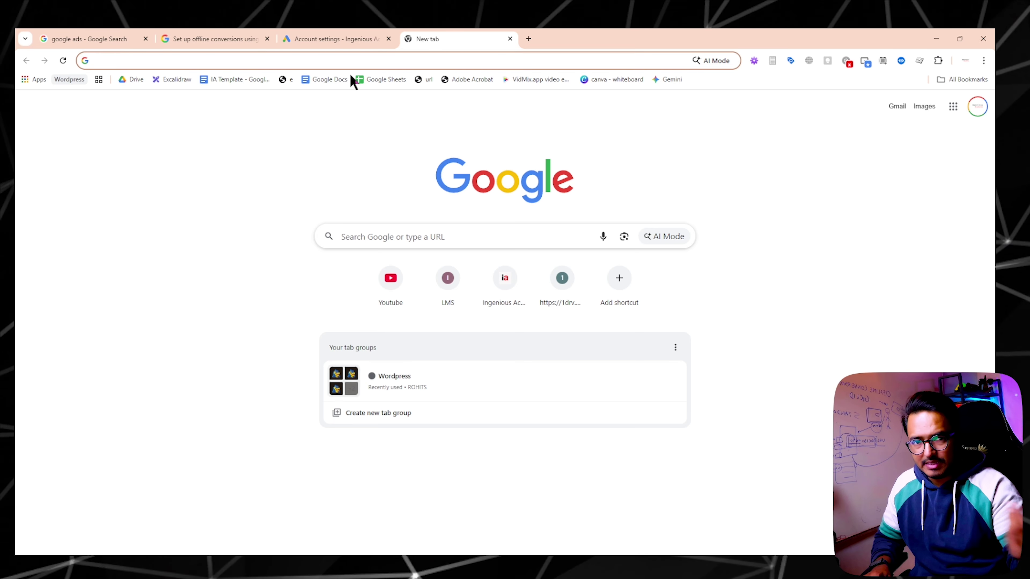
type("dig")
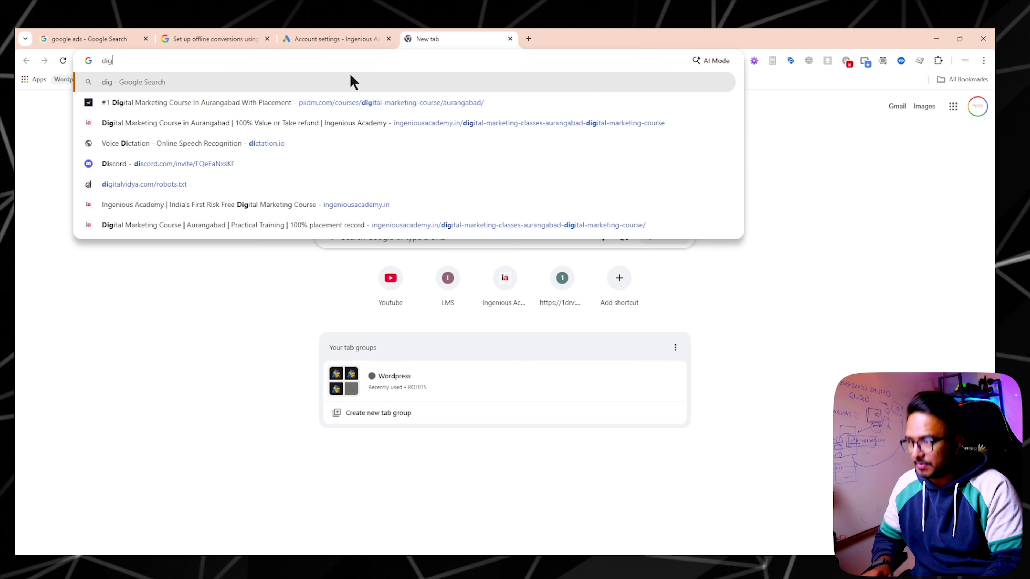
type("ital marketing course in delhi")
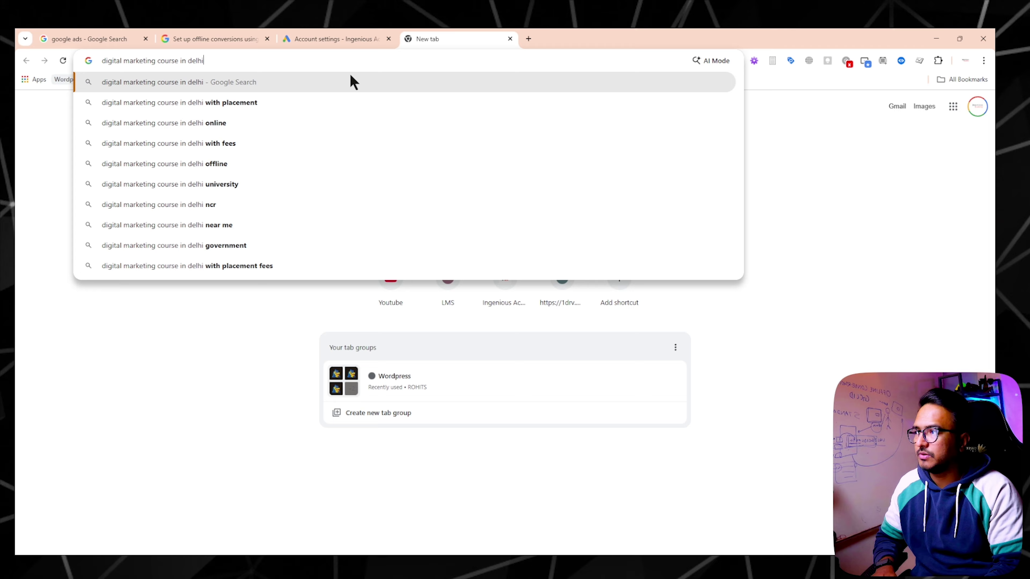
key("Return")
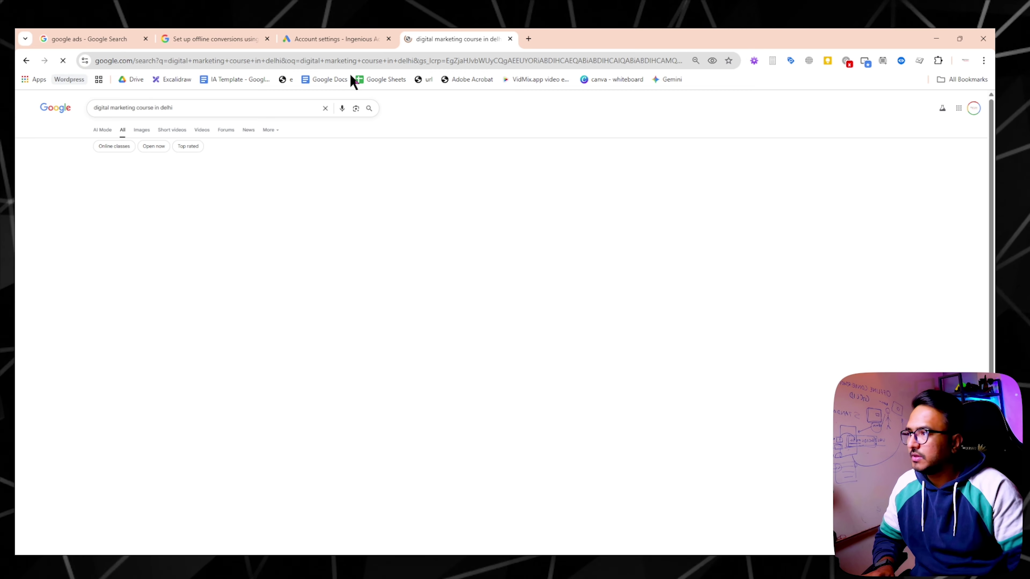
scroll(197, 247, "down", 5)
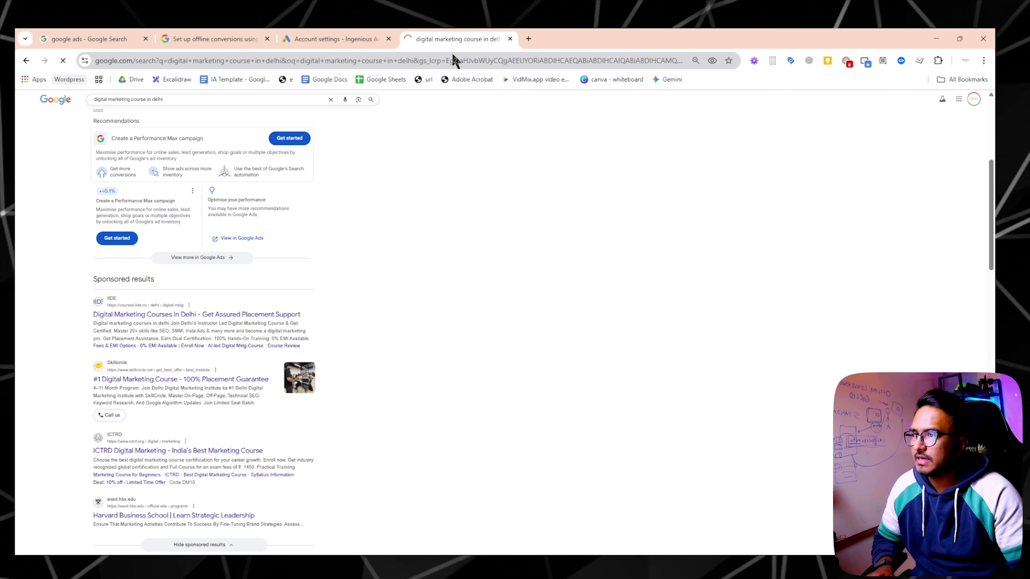
Examine the gclid parameter at the end of the IIDE landing page's URL.
left_click(476, 60)
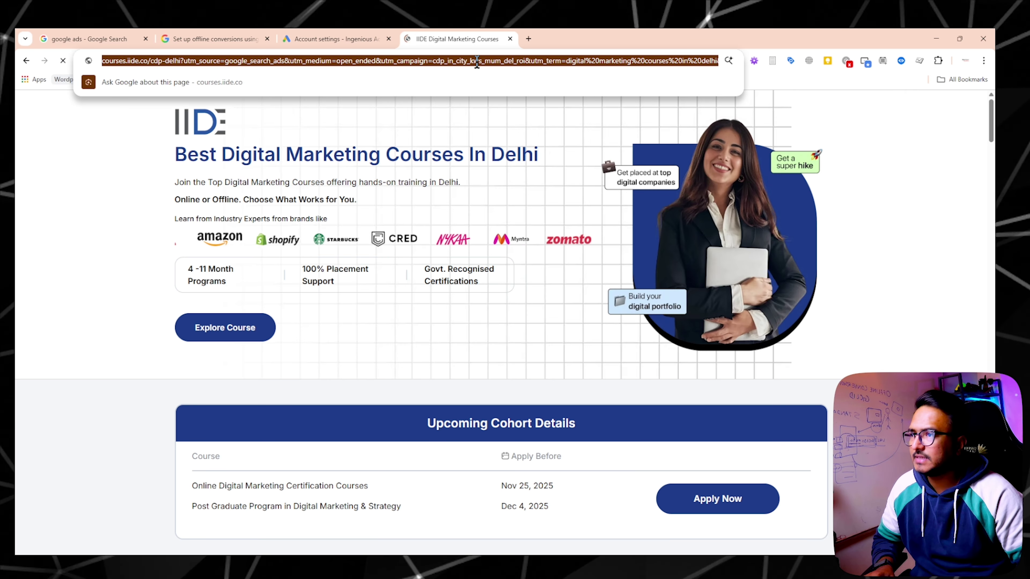
key("End")
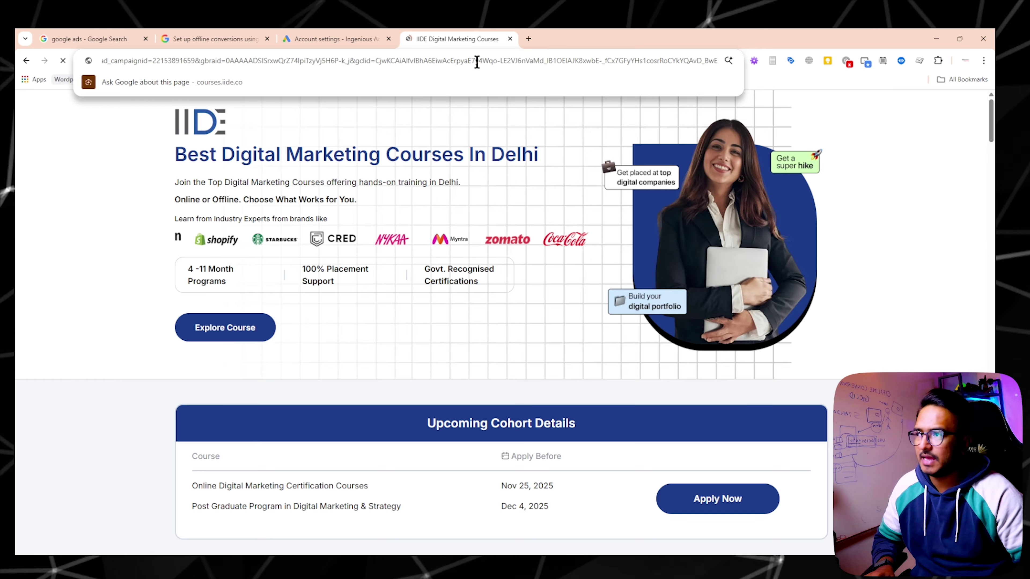
left_click_drag(354, 61, 737, 76)
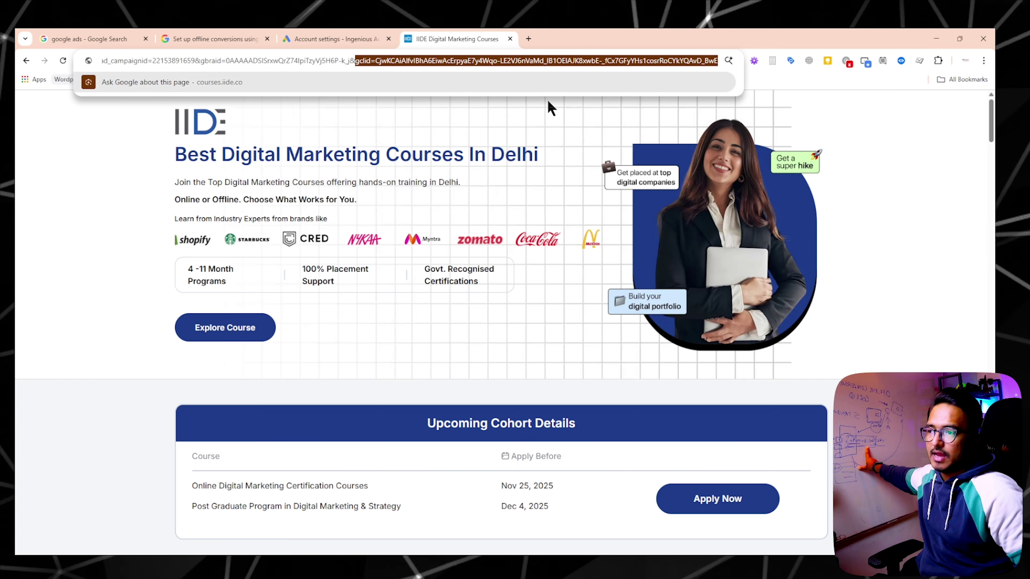
scroll(548, 102, "down", 5)
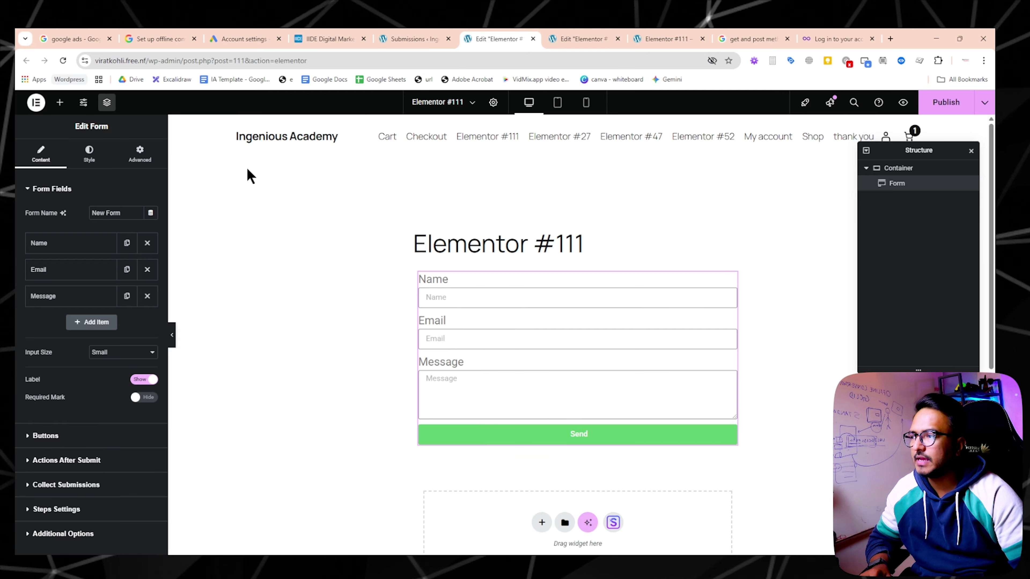
left_click_drag(97, 60, 142, 61)
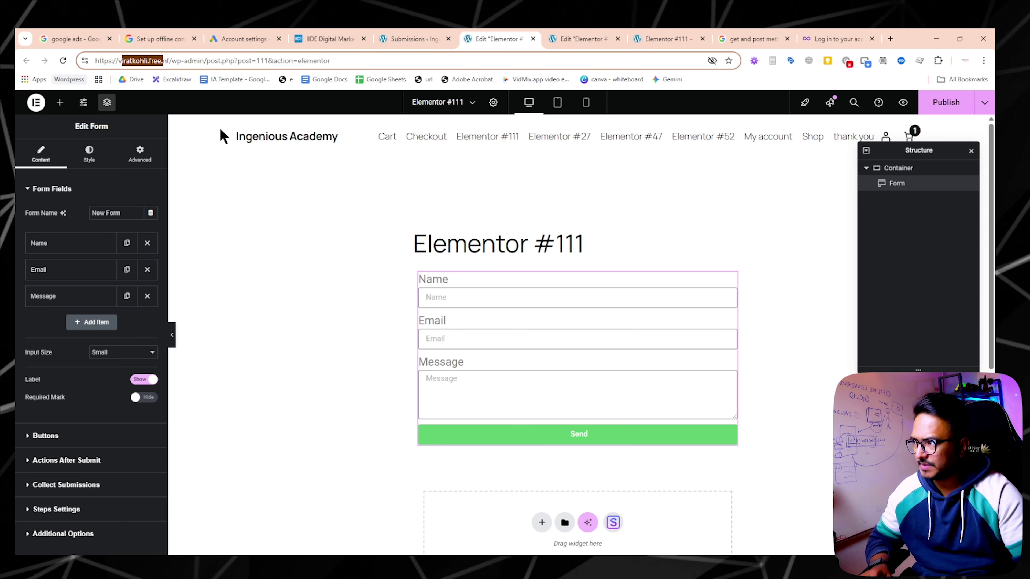
left_click(150, 62)
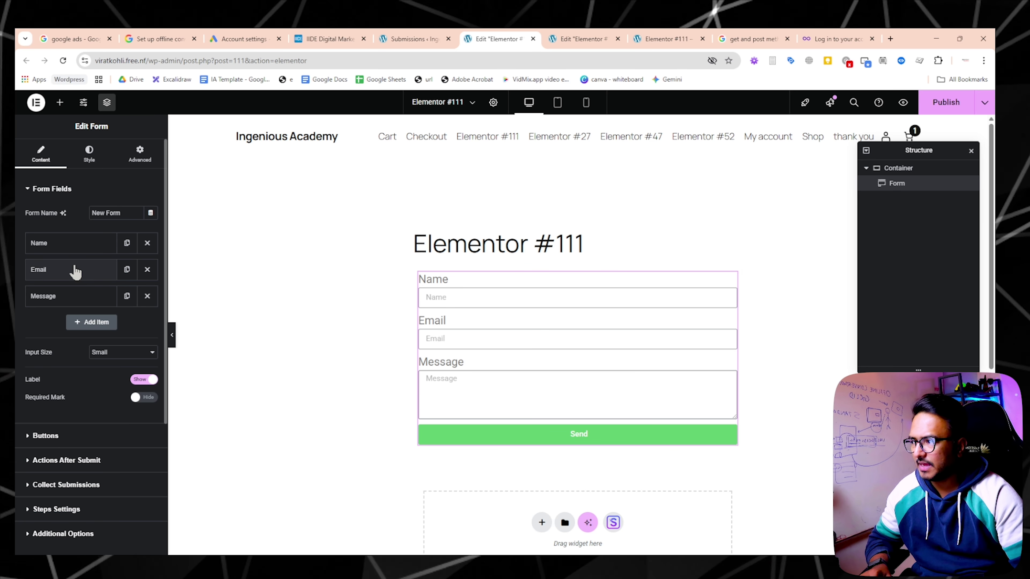
Add a form item labelled "gclid" with the type Hidden and open its advanced settings.
left_click(92, 323)
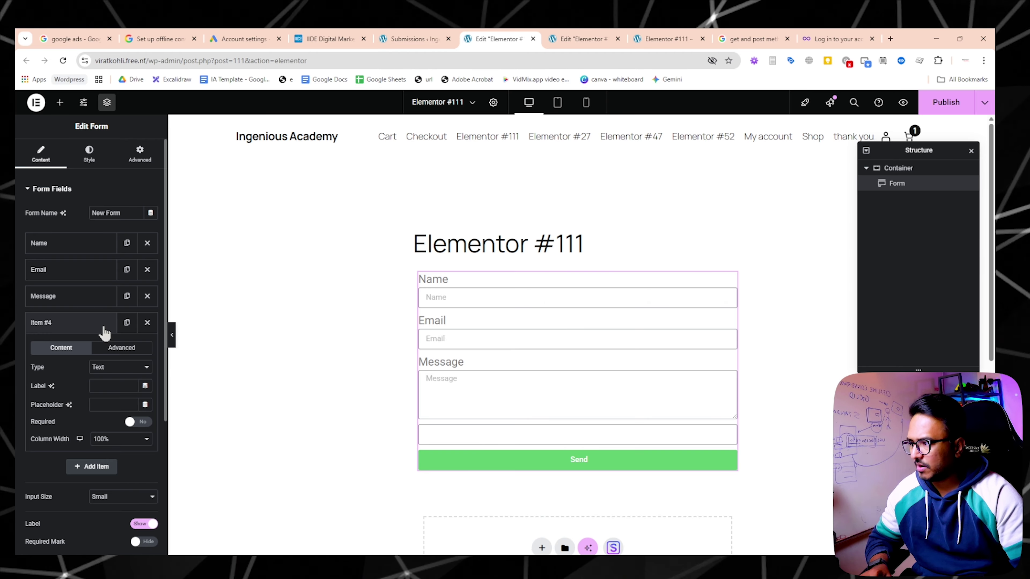
left_click(65, 324)
left_click(65, 325)
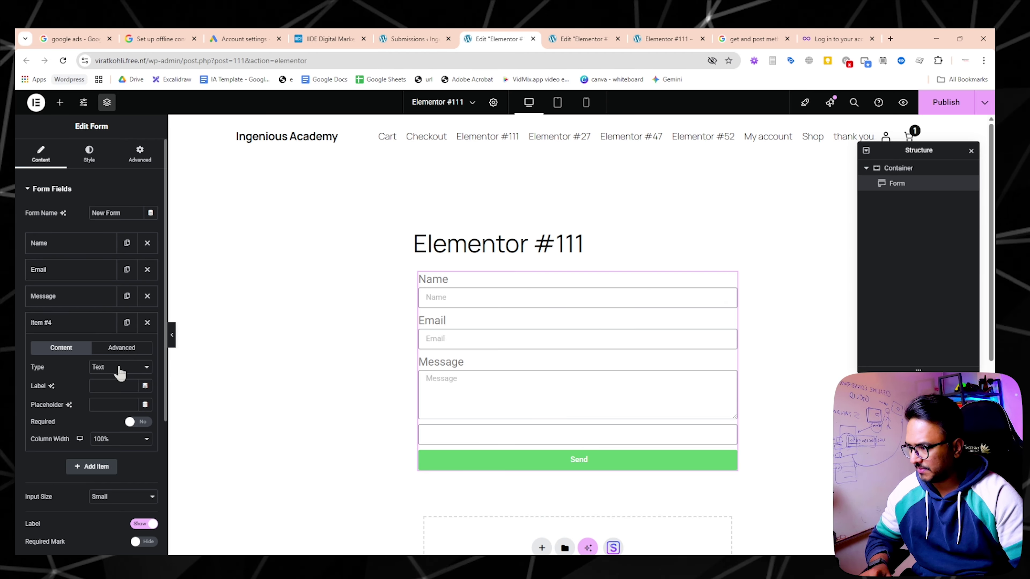
left_click(113, 385)
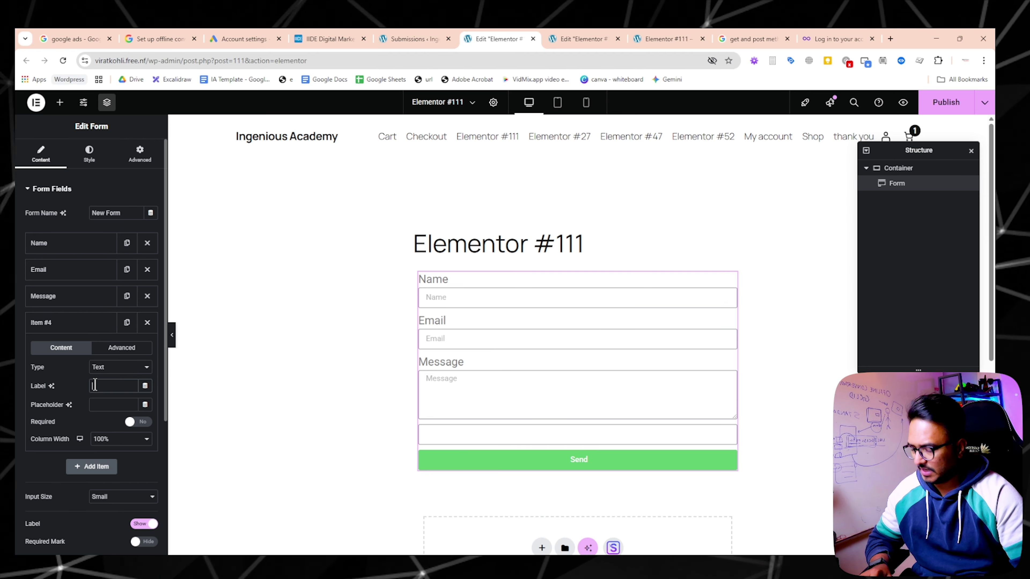
type("gclid")
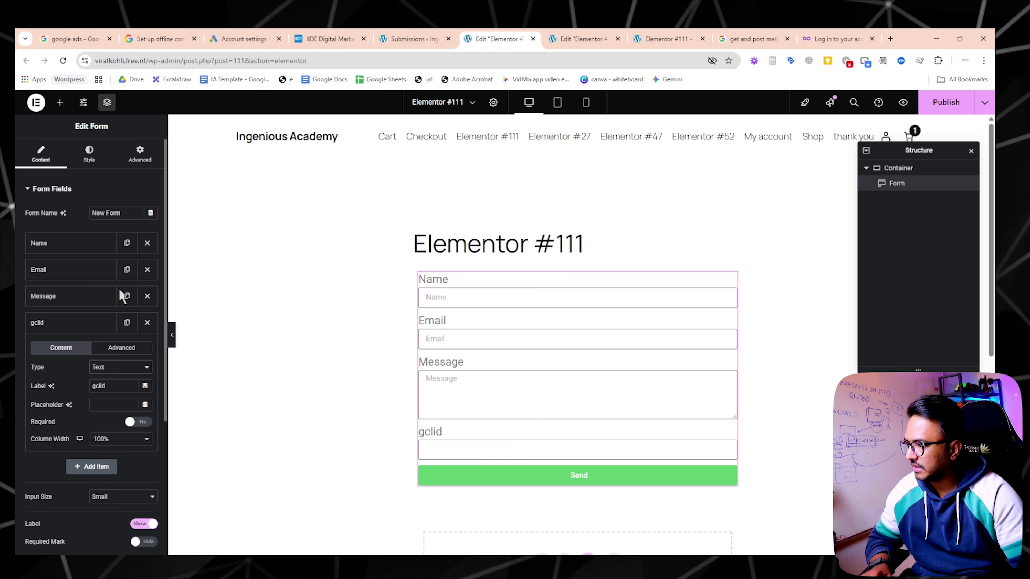
left_click(117, 310)
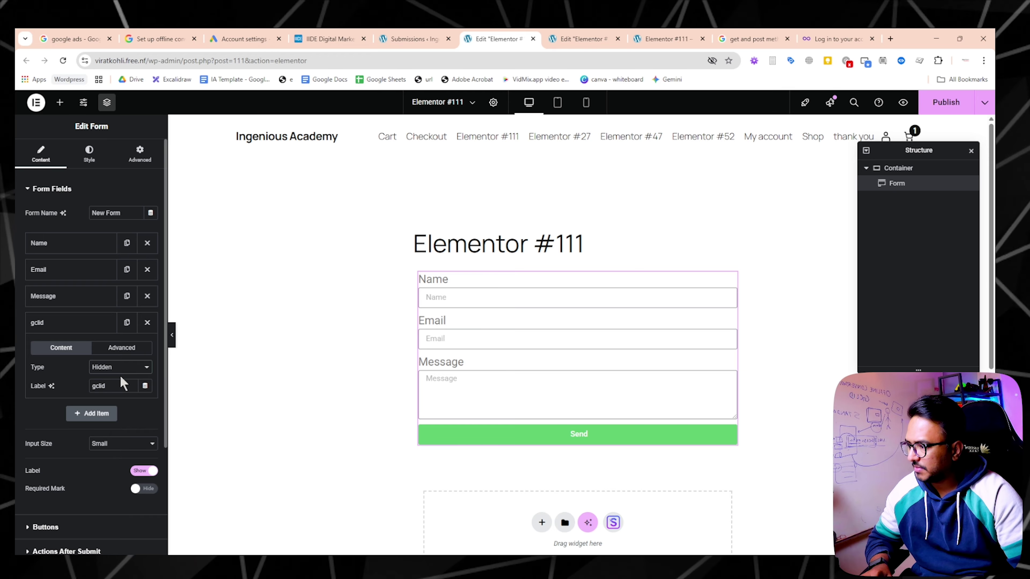
left_click(126, 351)
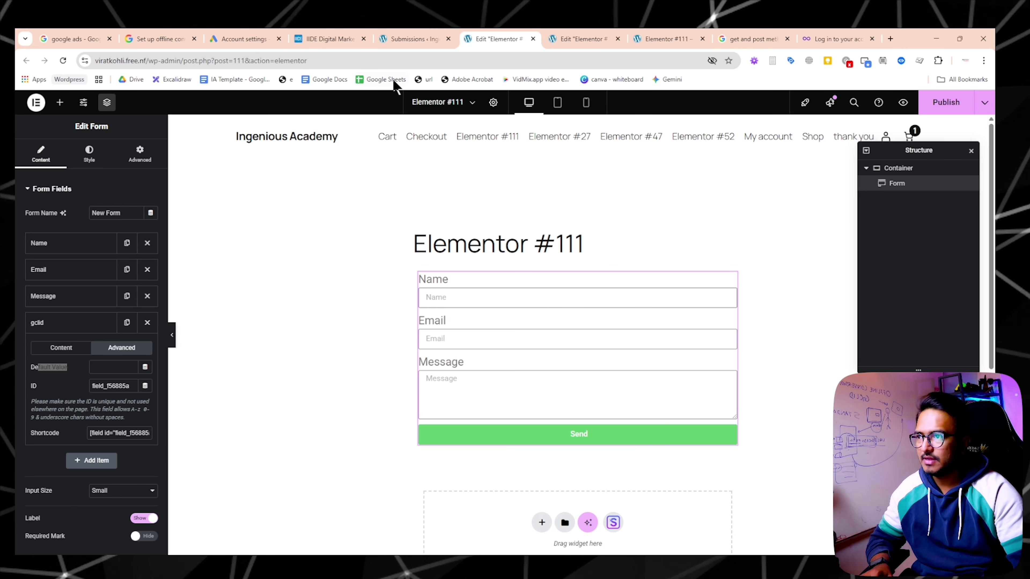
Enter the example parameter "gclid=asdfadfasdfasdfafasf" in a new browser tab's address field without submitting it.
left_click(890, 38)
type("gclid")
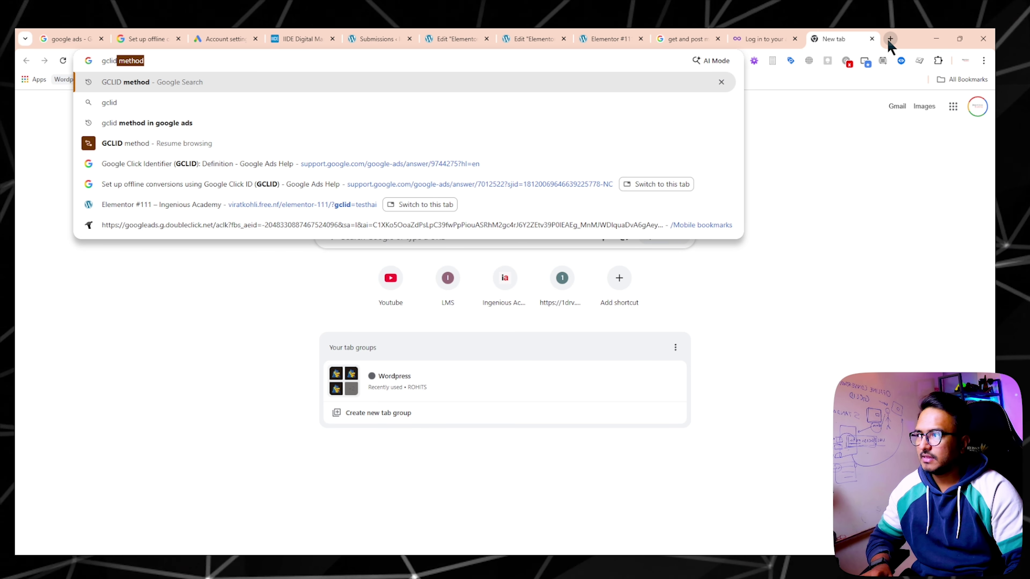
key("BackSpace")
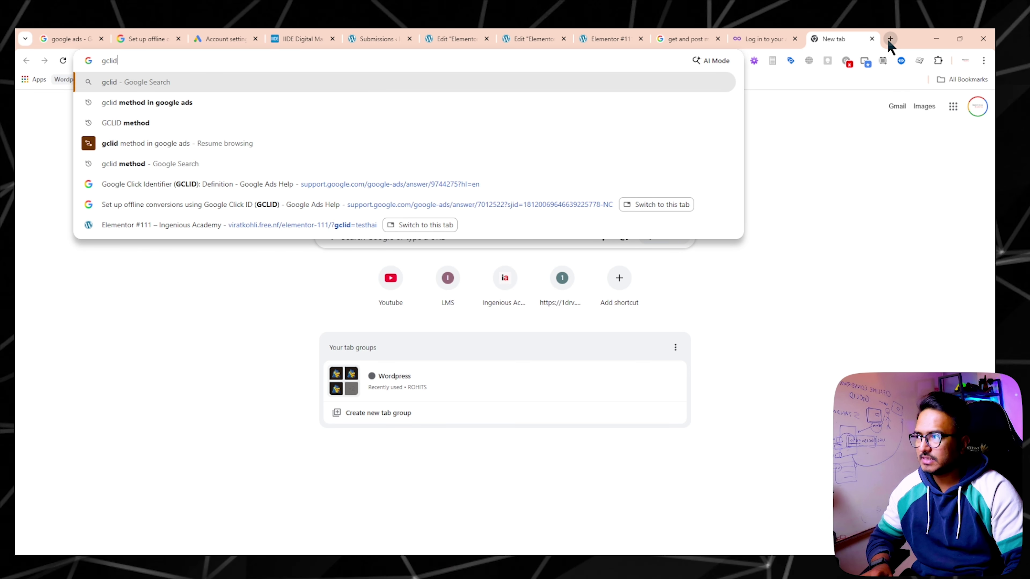
type("=asdfadfasdfasdfafasf")
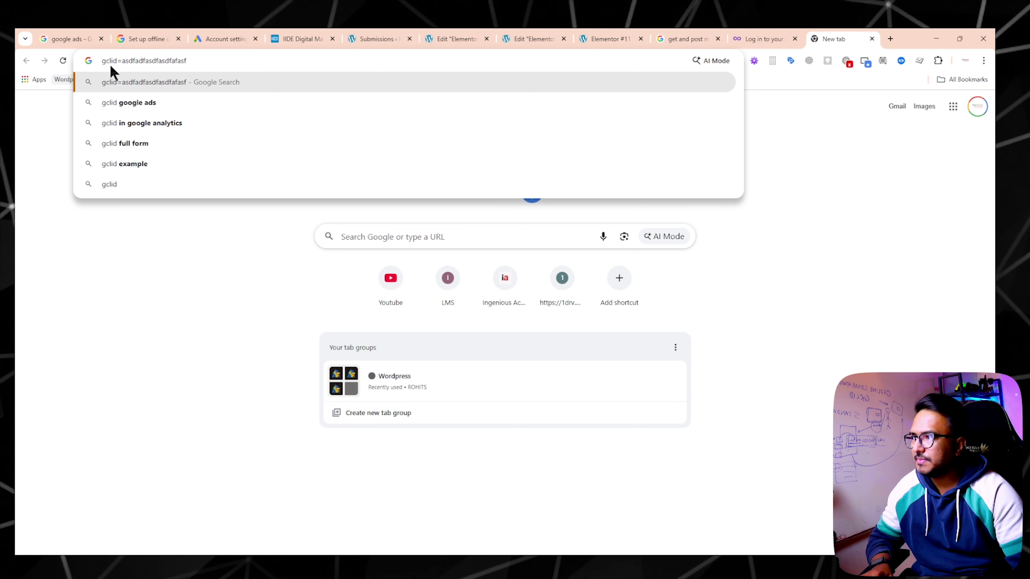
Examine the gclid parameter in the IIDE landing page's URL and compare it with the Elementor #111 test page's URL and form.
left_click(312, 39)
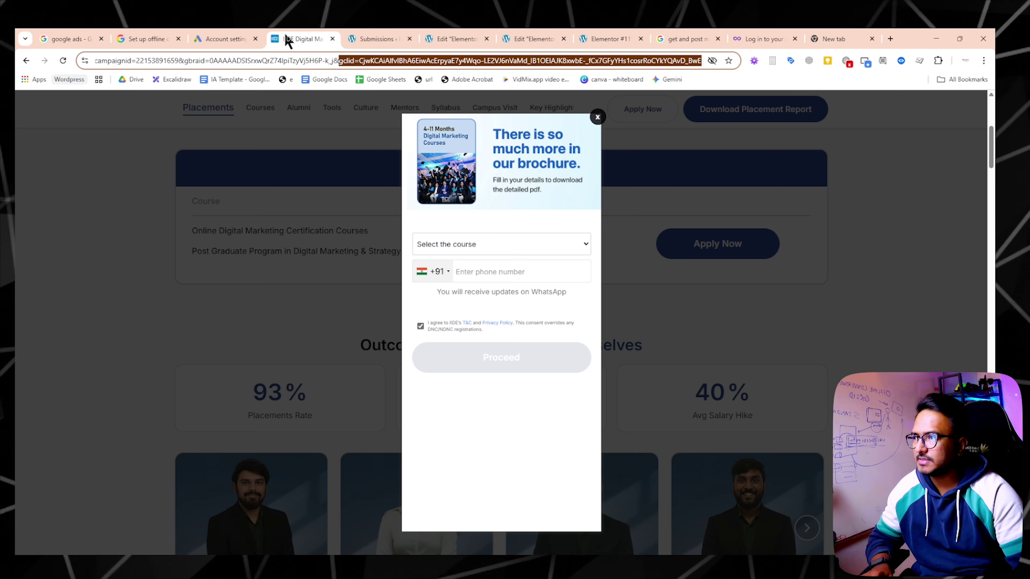
left_click(339, 63)
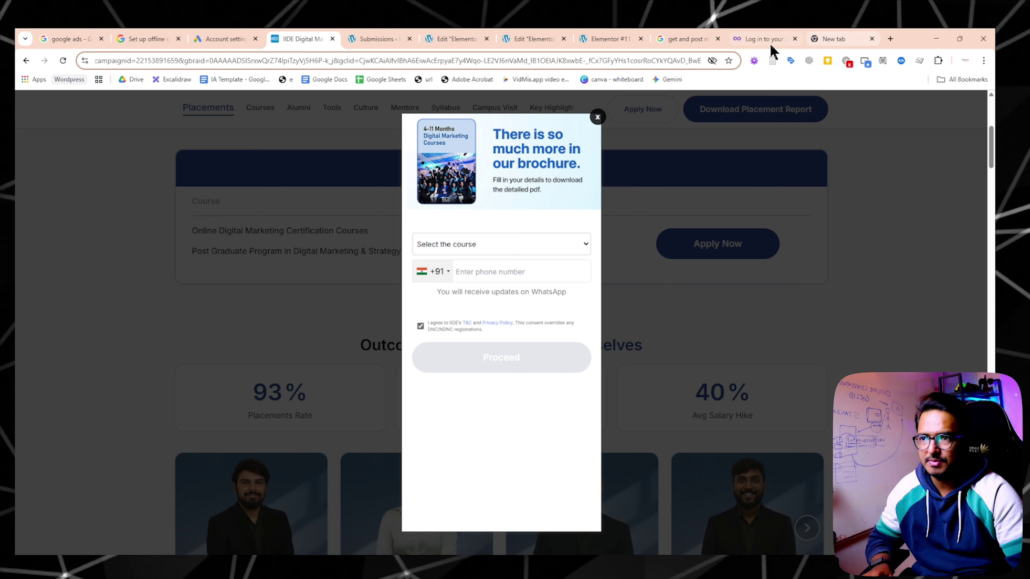
left_click(594, 40)
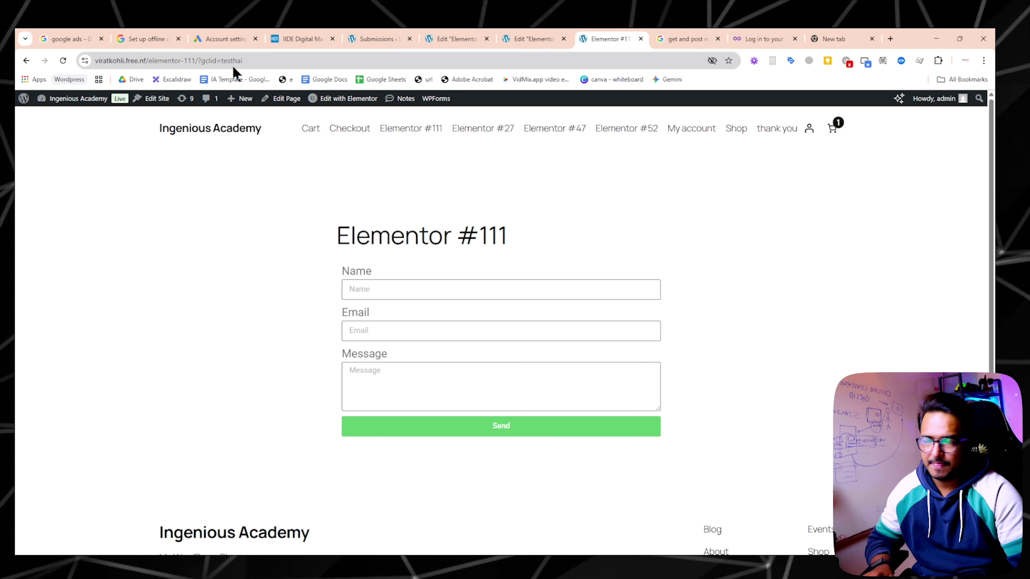
left_click(517, 41)
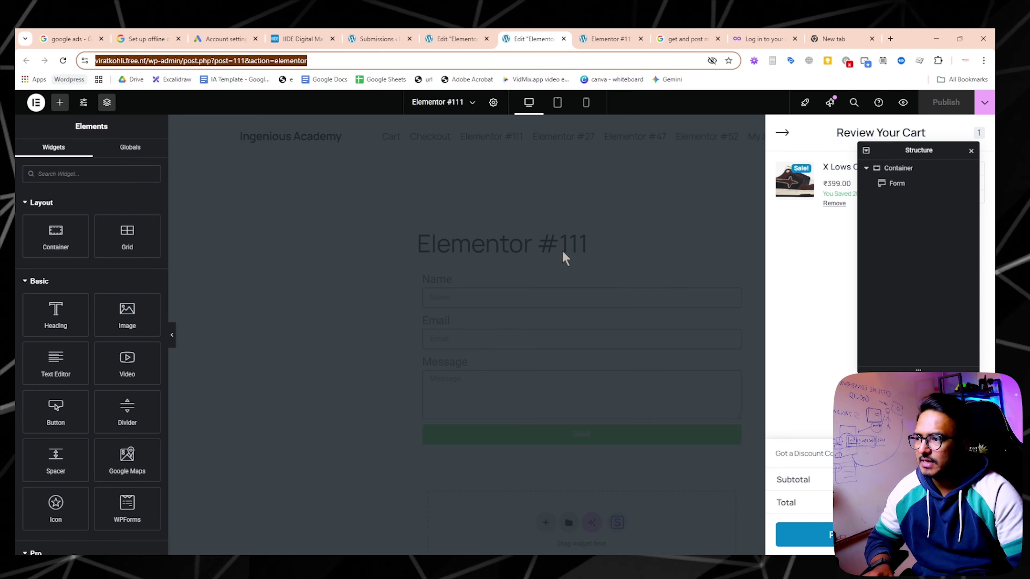
left_click(781, 134)
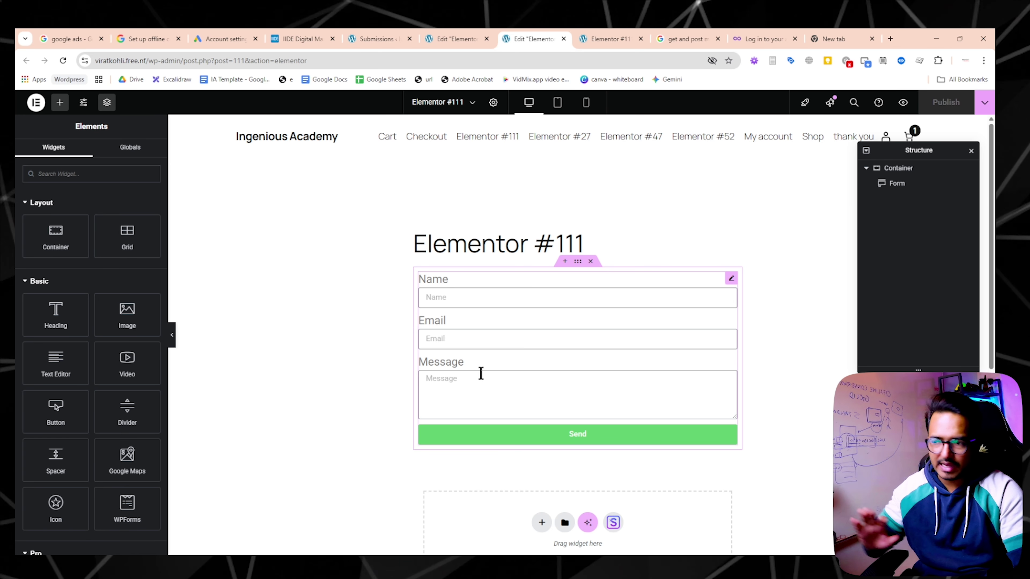
scroll(465, 383, "down", 5)
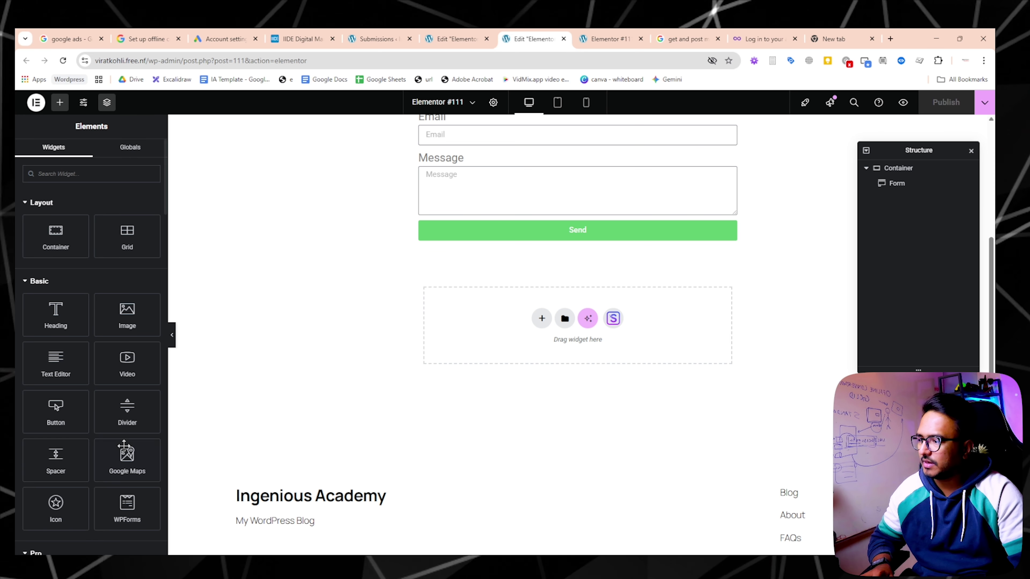
Set the hidden gclid field's default value to the dynamic Request Parameter tag and its ID to GCLID.
left_click(474, 39)
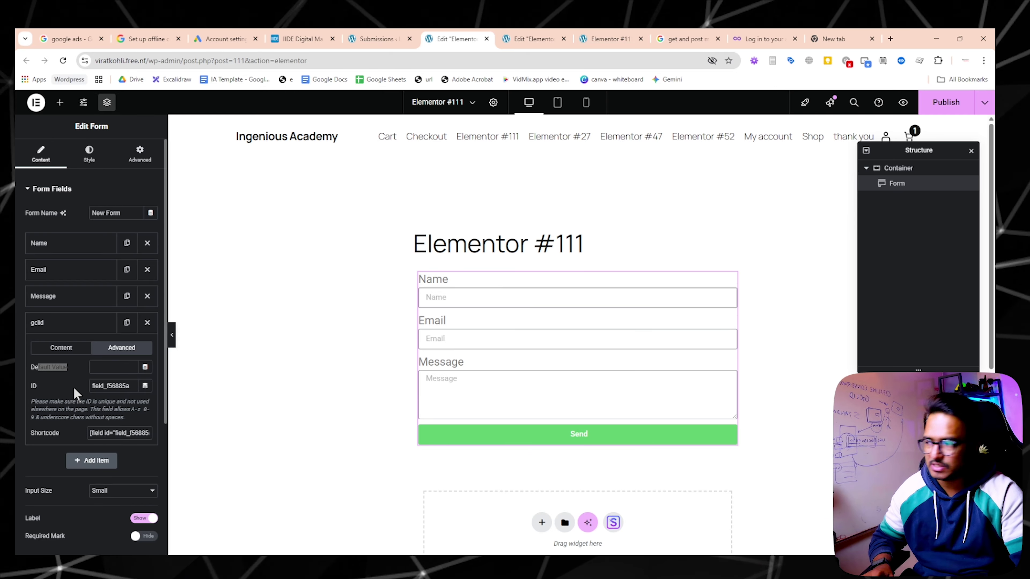
left_click(114, 367)
left_click(145, 367)
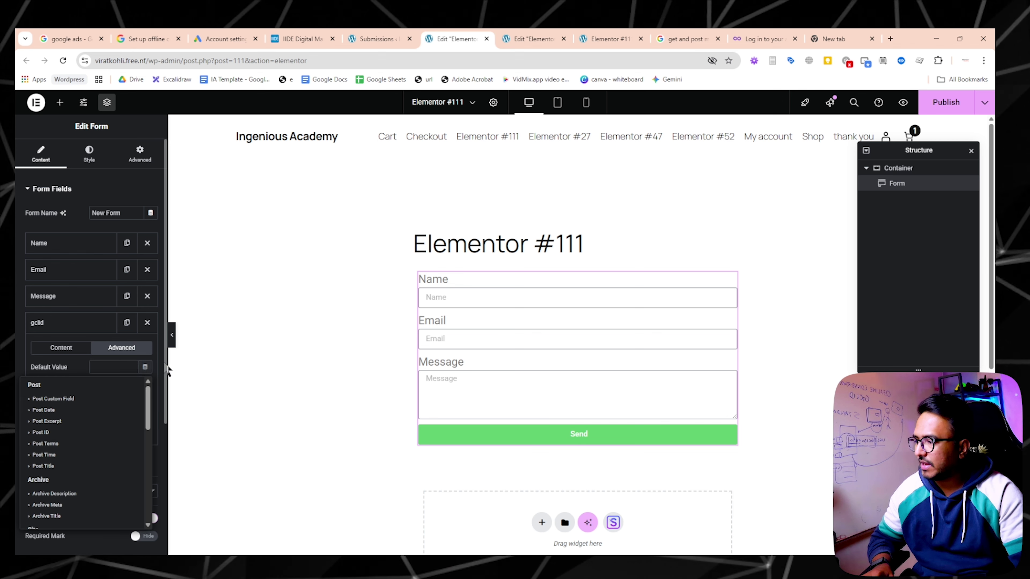
scroll(93, 471, "down", 5)
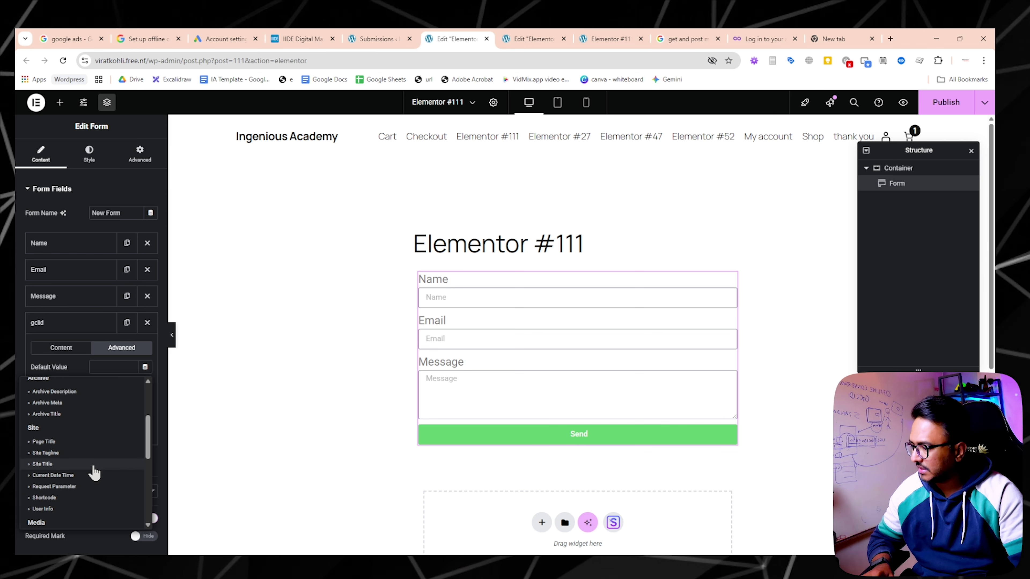
left_click(67, 486)
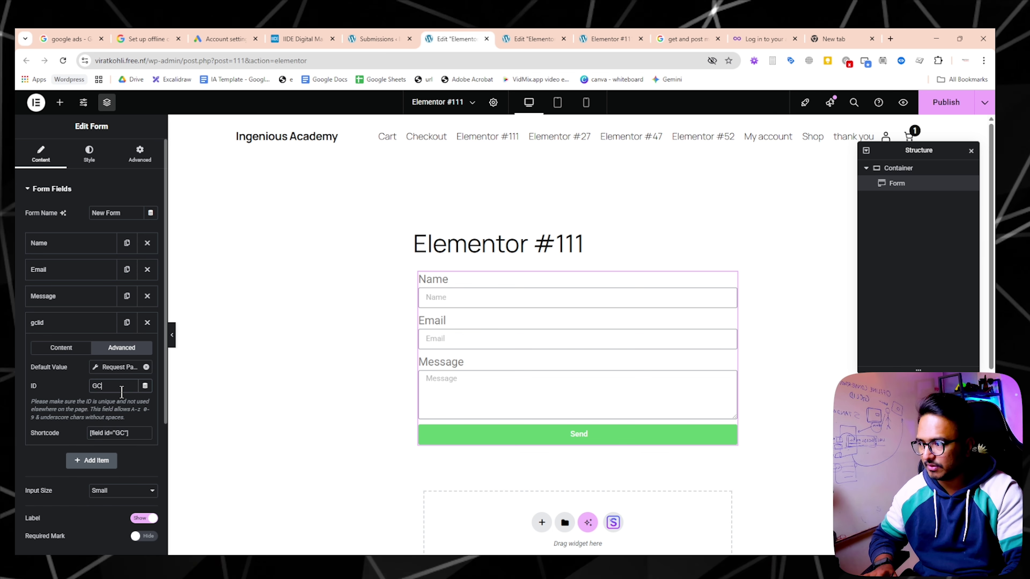
type("LID")
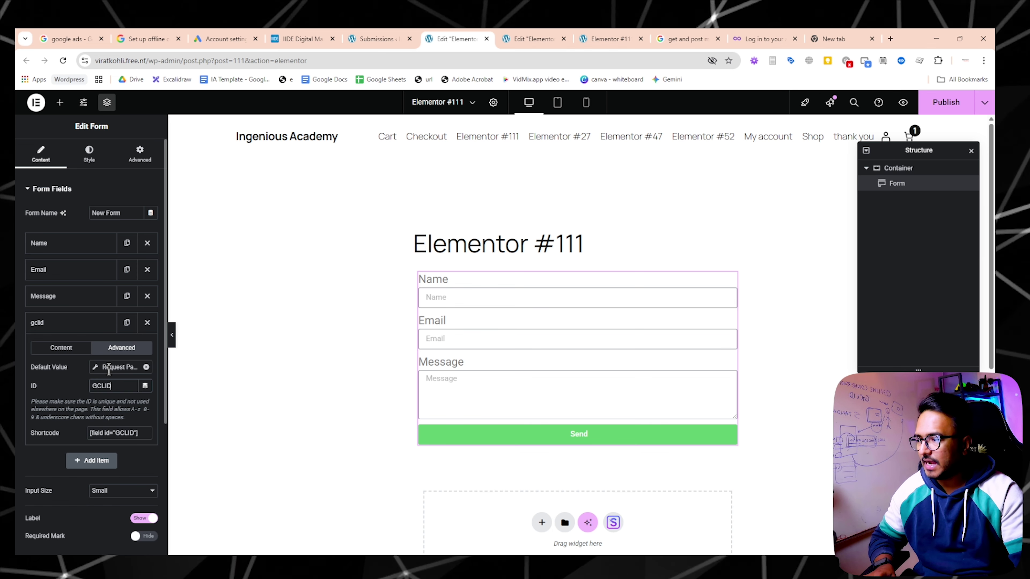
Configure the Request Parameter default value with type Get and the parameter name "gclid".
left_click(109, 368)
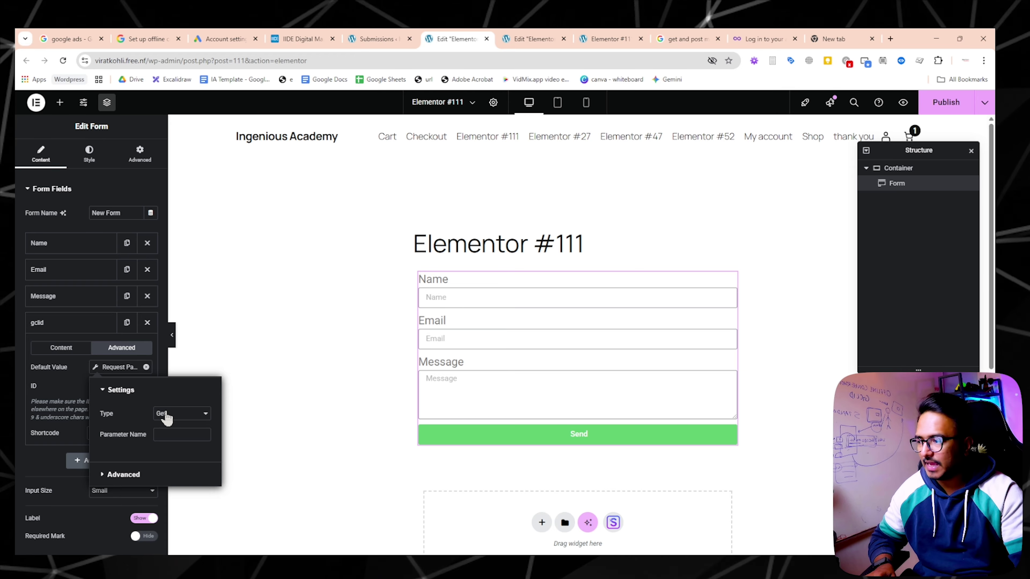
left_click(171, 435)
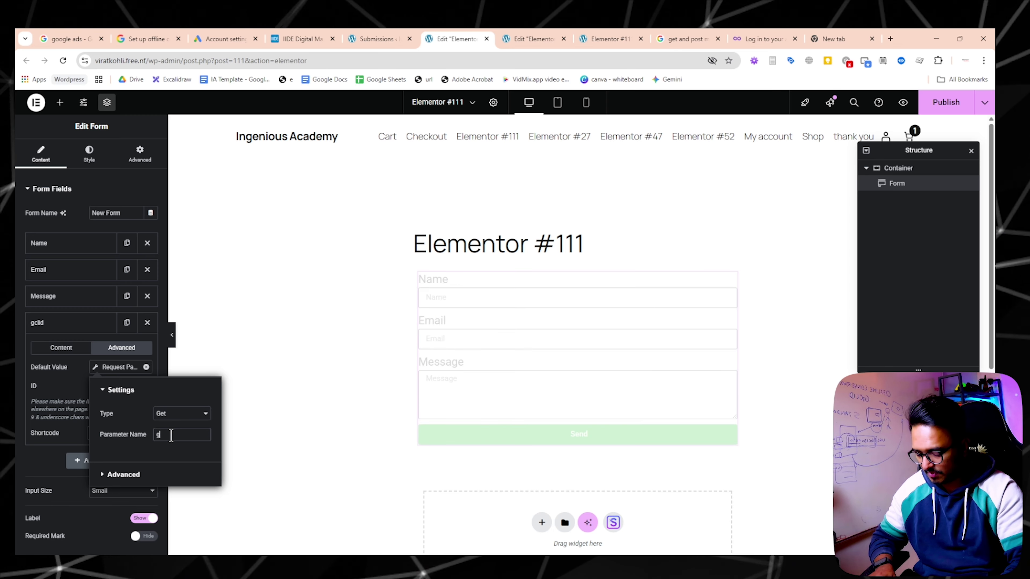
type("gclid")
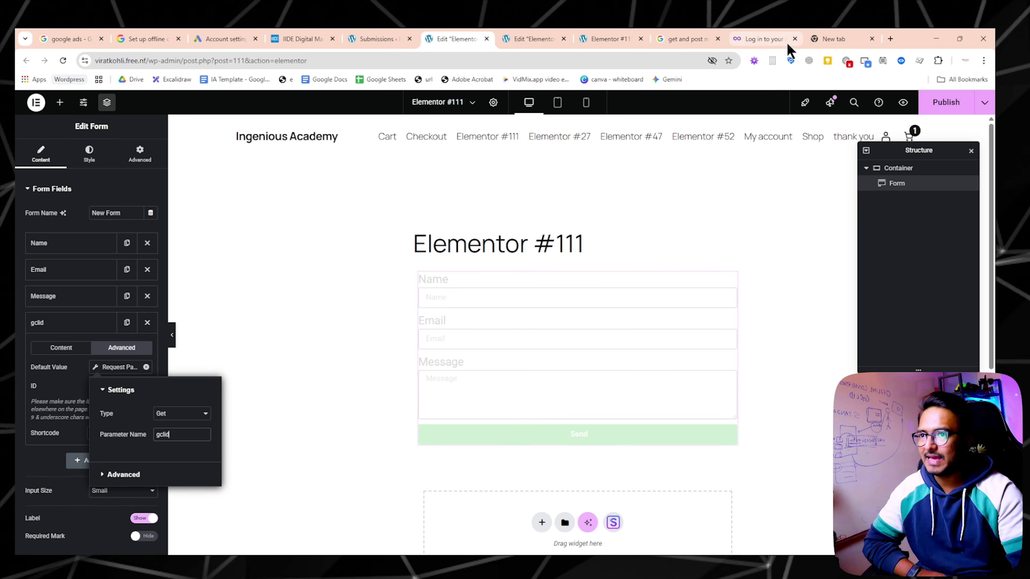
Check the gclid parameter name in the IIDE landing page's URL and return to the form editor.
left_click(674, 42)
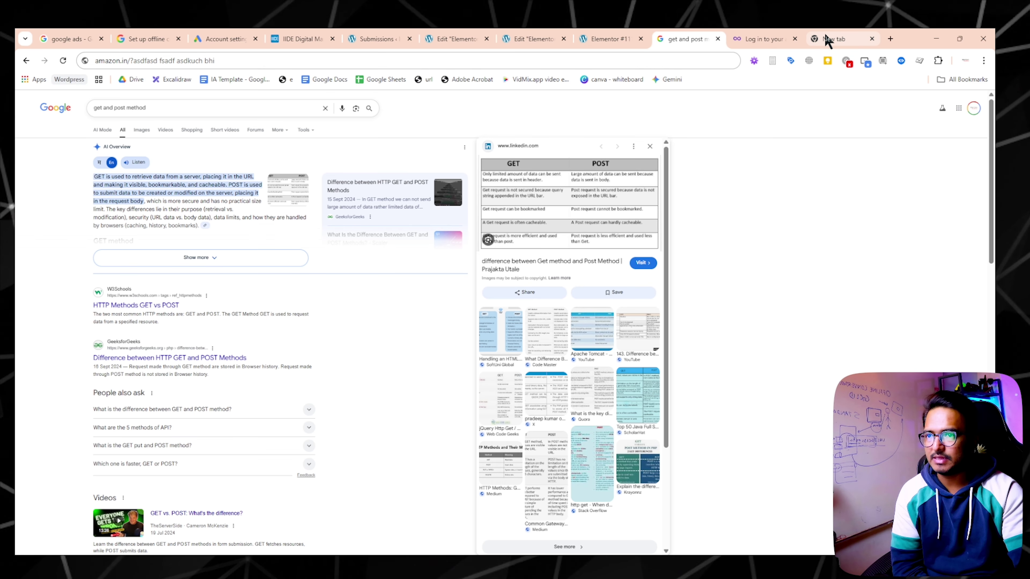
left_click(305, 41)
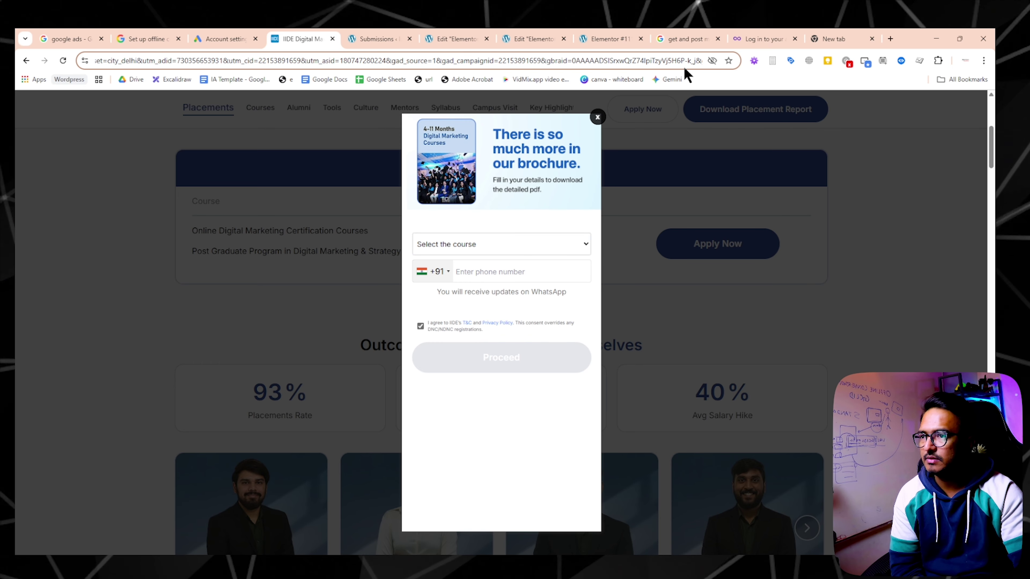
key("End")
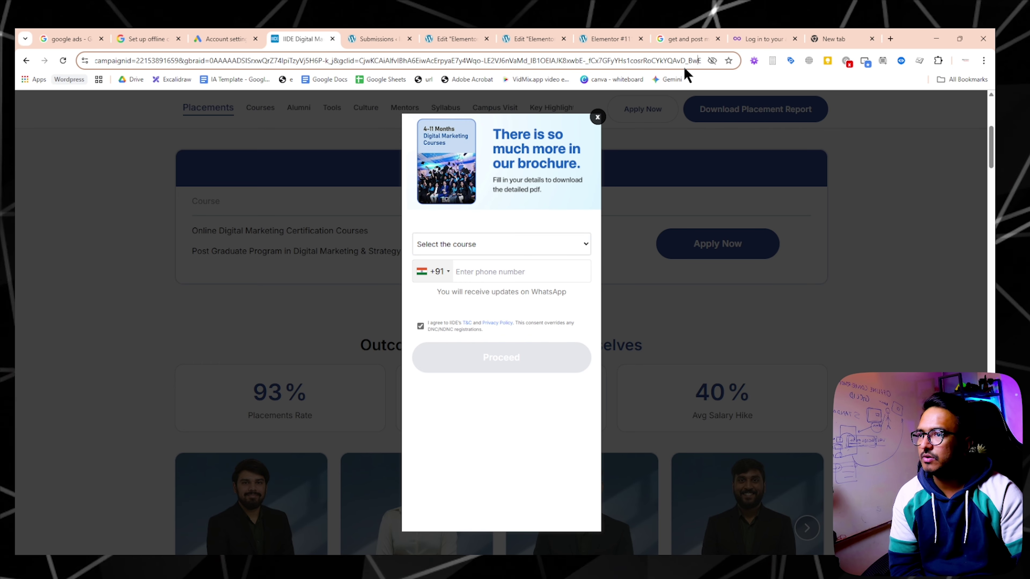
double_click(340, 61)
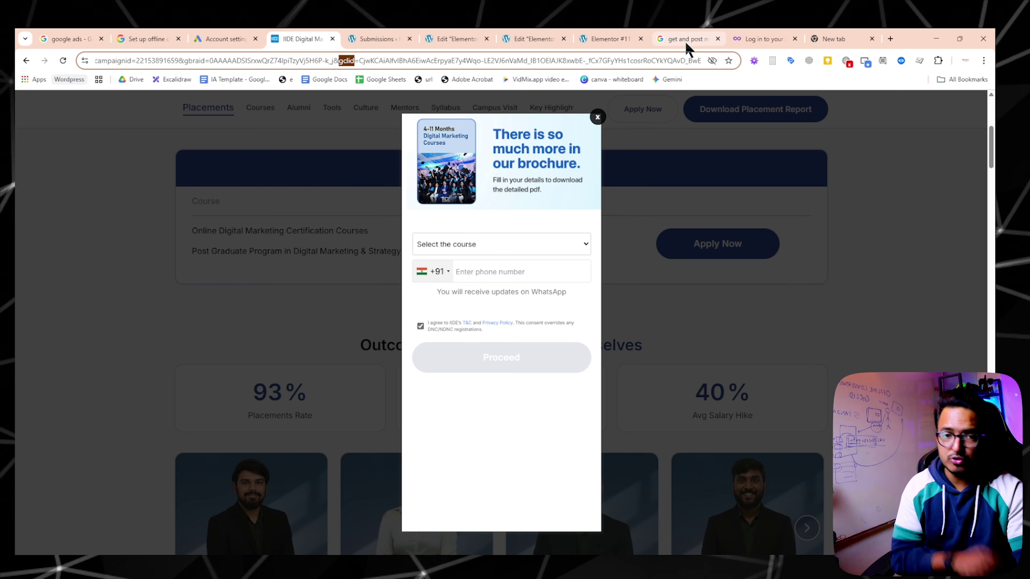
left_click(588, 40)
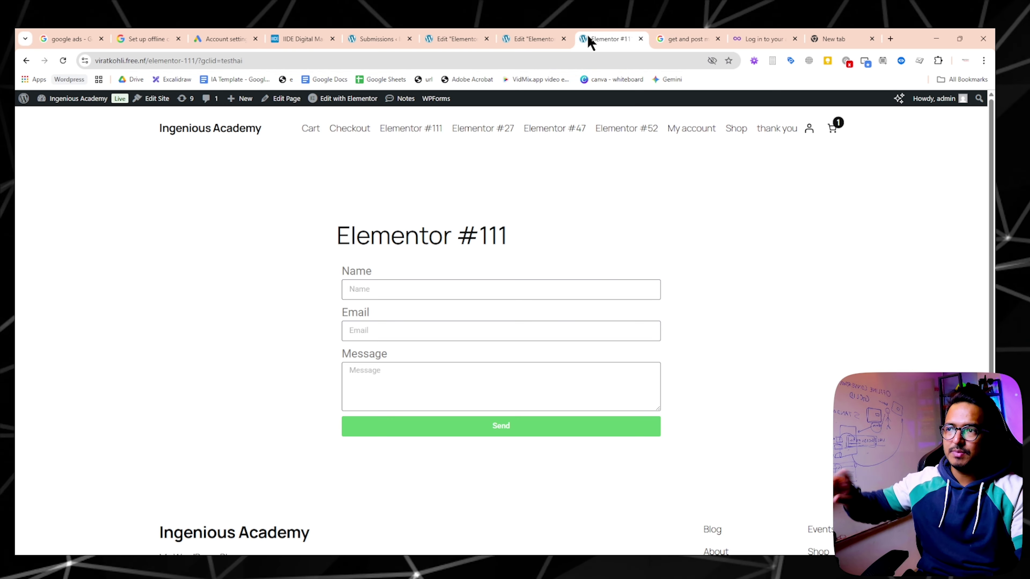
left_click(514, 40)
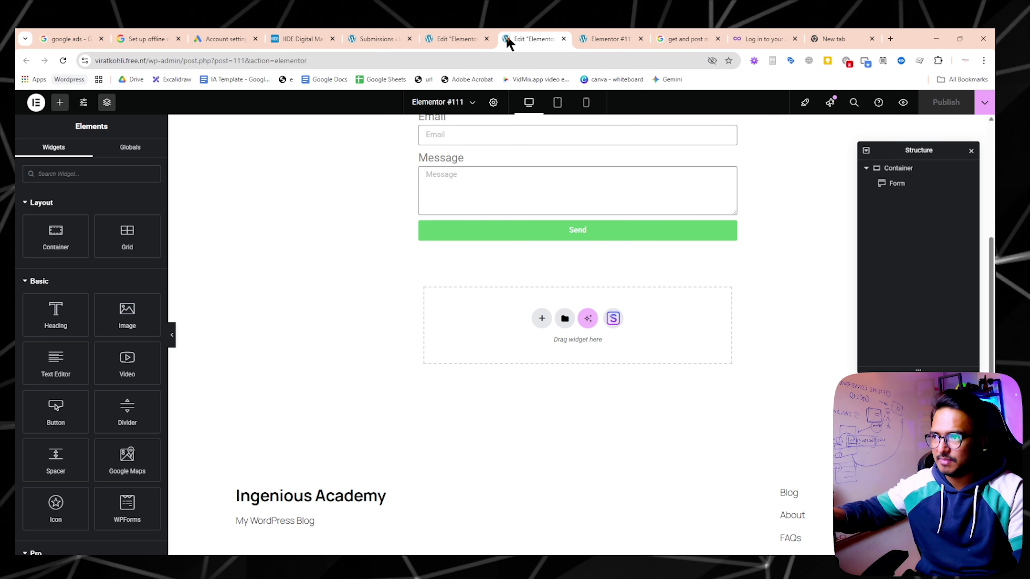
left_click(441, 42)
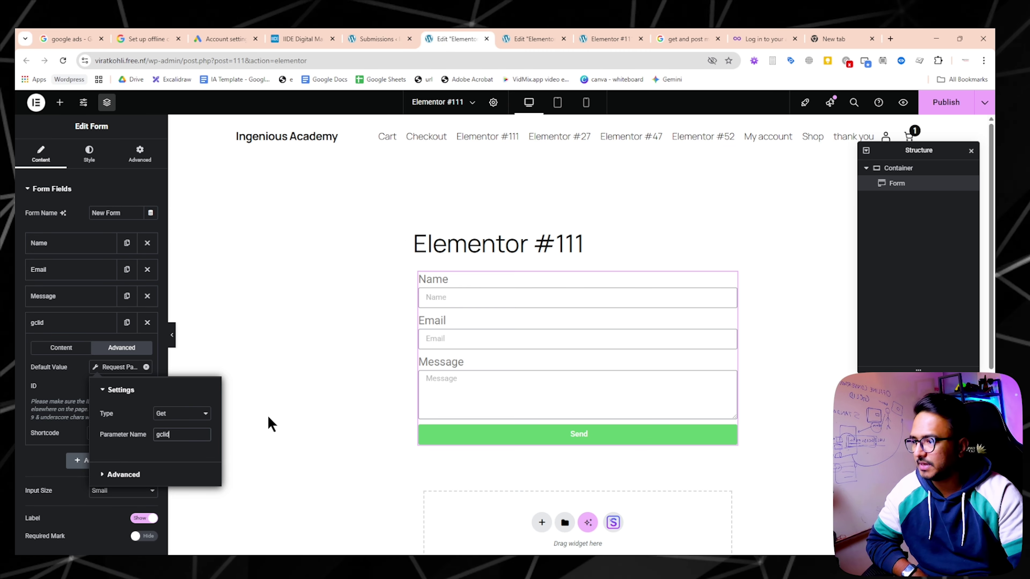
Review the Request Parameter's Get type against the GET and POST method search results and the example query string in the address field.
left_click(51, 450)
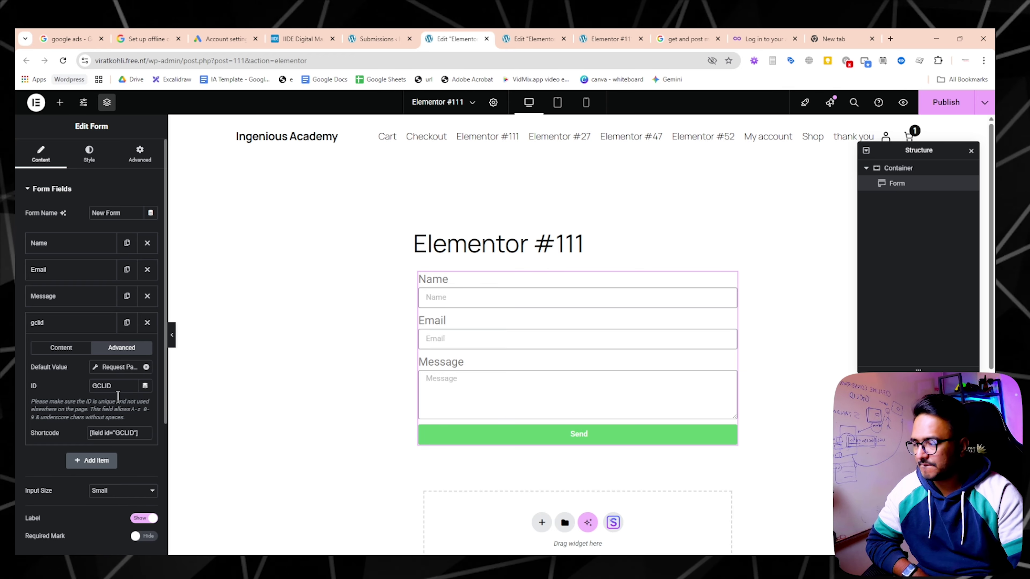
left_click(145, 385)
left_click(120, 367)
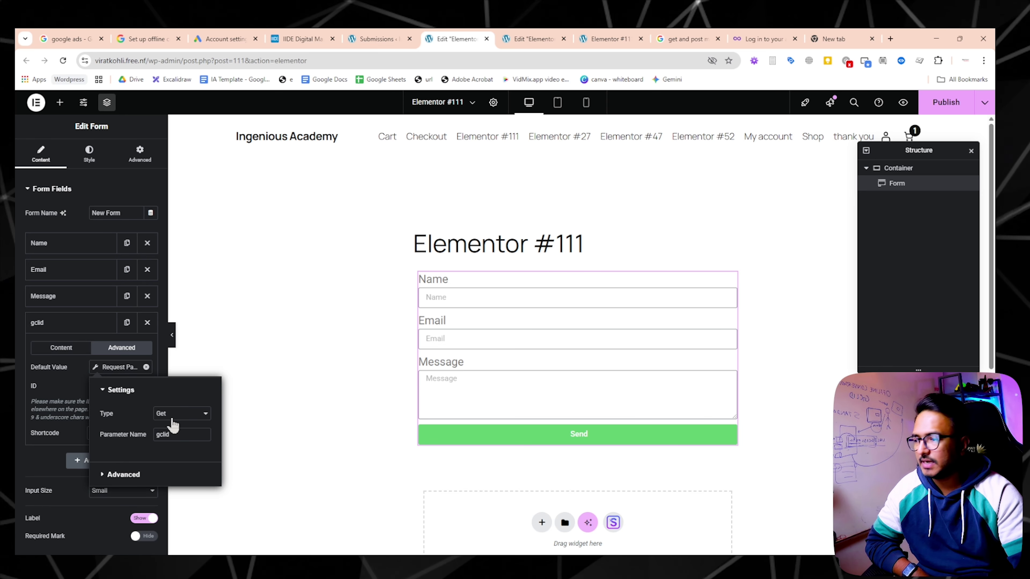
left_click(685, 37)
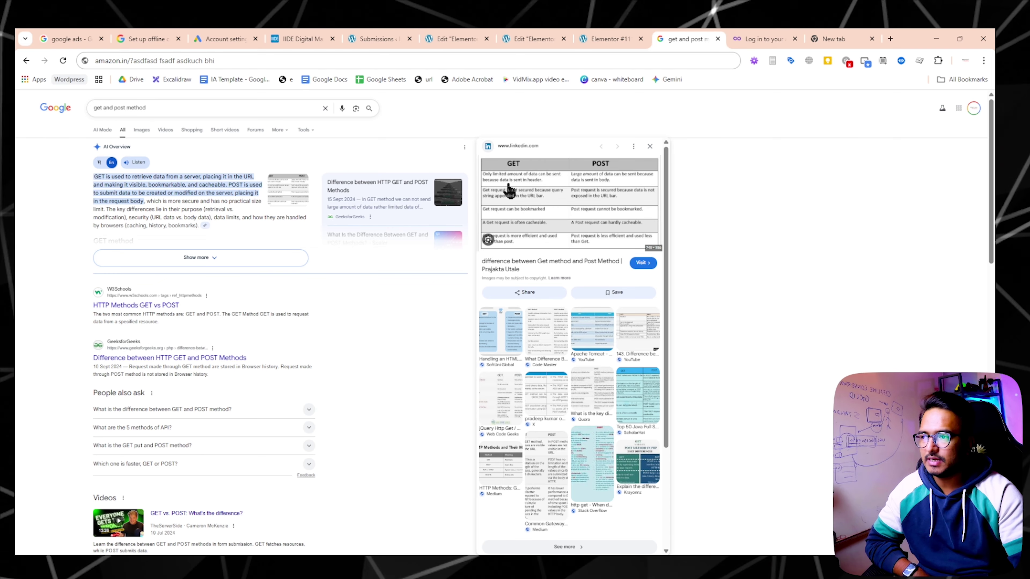
left_click(110, 61)
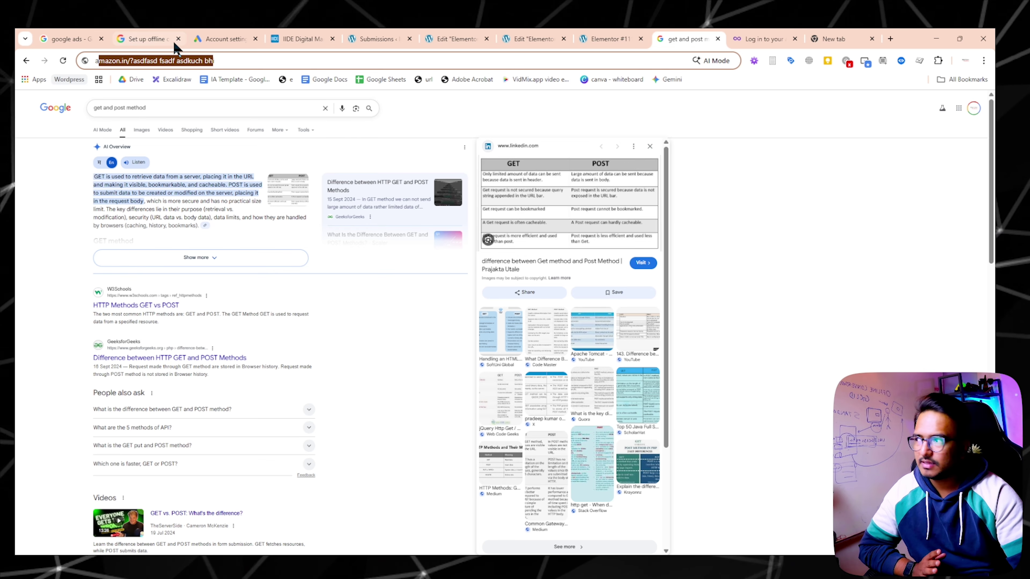
key("shift+Right")
key("shift+Right")
key("shift+Right")
key("shift+Right")
key("shift+Right")
key("shift+Right")
key("shift+Right")
key("shift+Right")
key("shift+Right")
key("shift+Right")
key("shift+Right")
key("shift+Right")
key("shift+Right")
key("shift+Right")
key("shift+Right")
key("shift+Right")
key("shift+Right")
key("shift+Right")
key("shift+Right")
key("shift+Right")
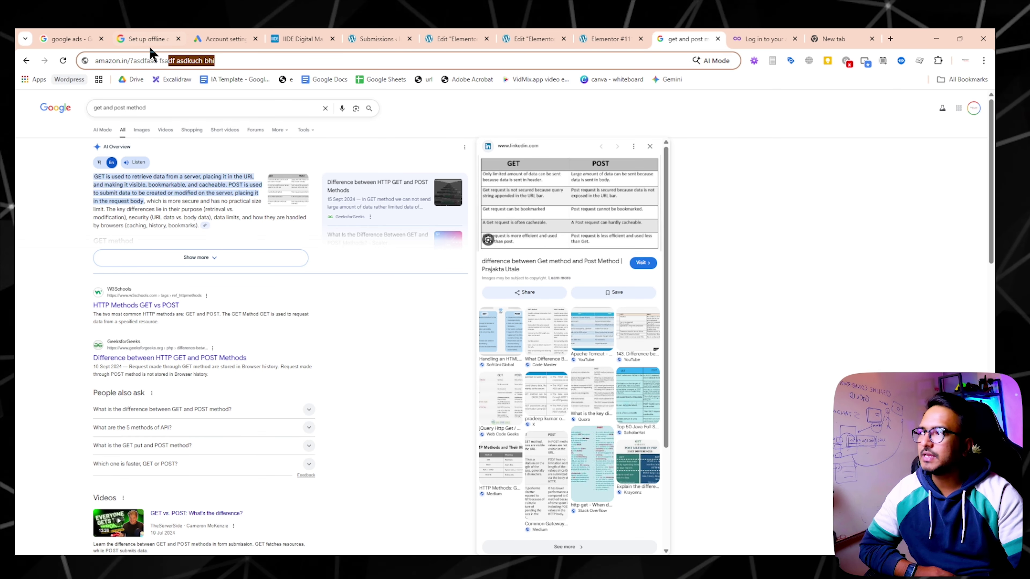
left_click(100, 61)
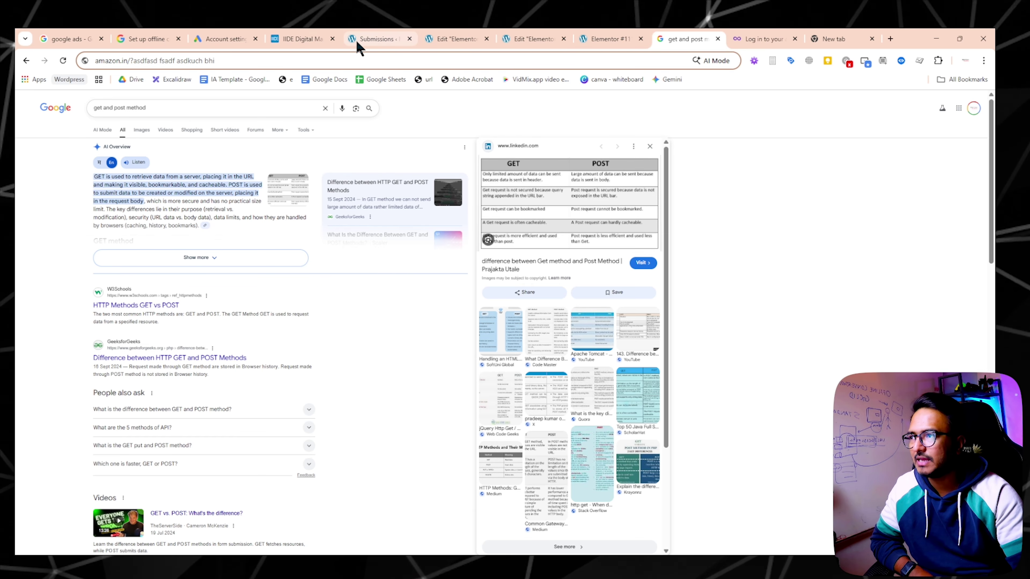
Review the IIDE landing page's gclid parameter along with the Google Ads auto-tagging setting and the offline conversion help article.
left_click(302, 39)
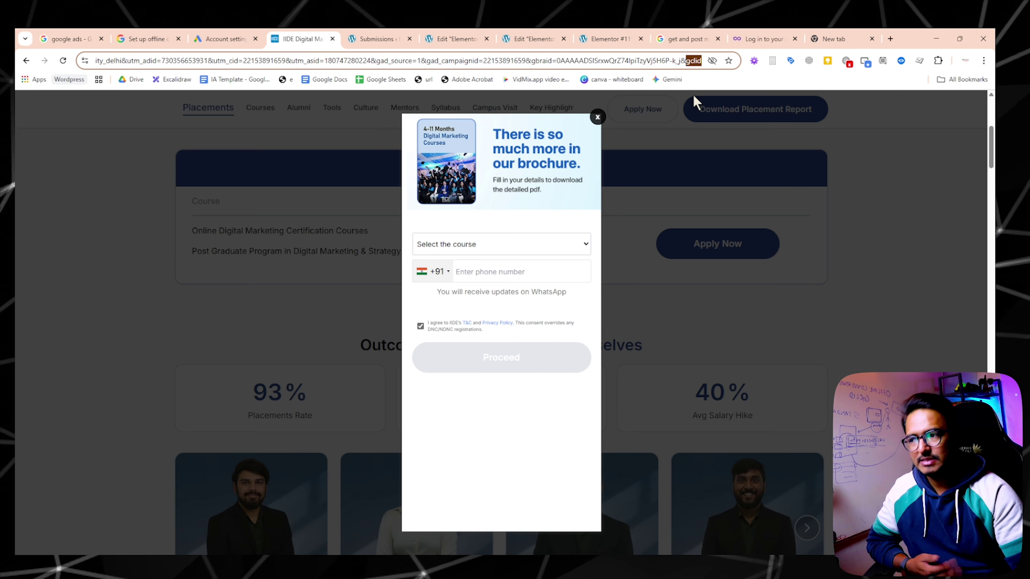
left_click(597, 117)
left_click(241, 39)
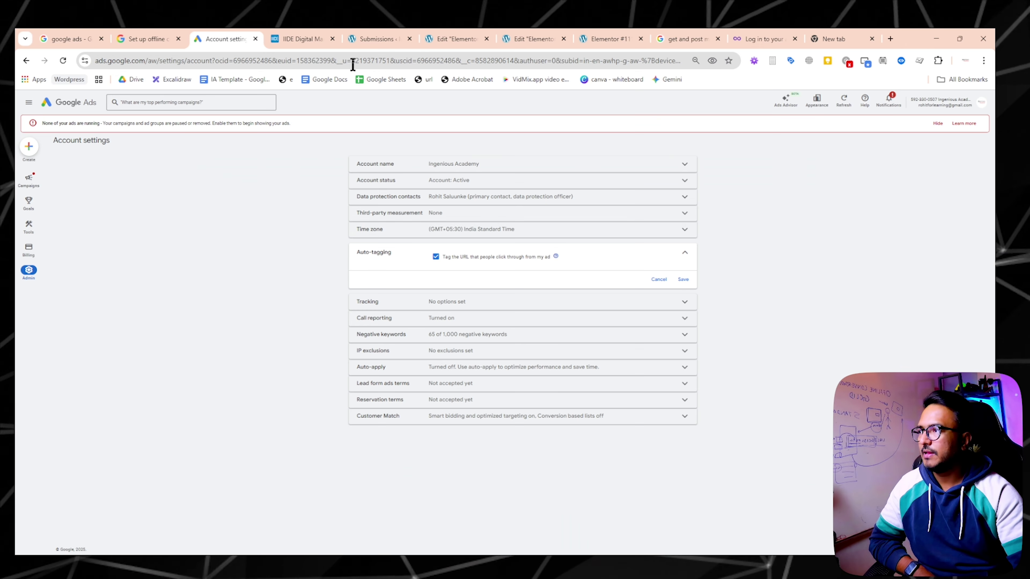
left_click(137, 38)
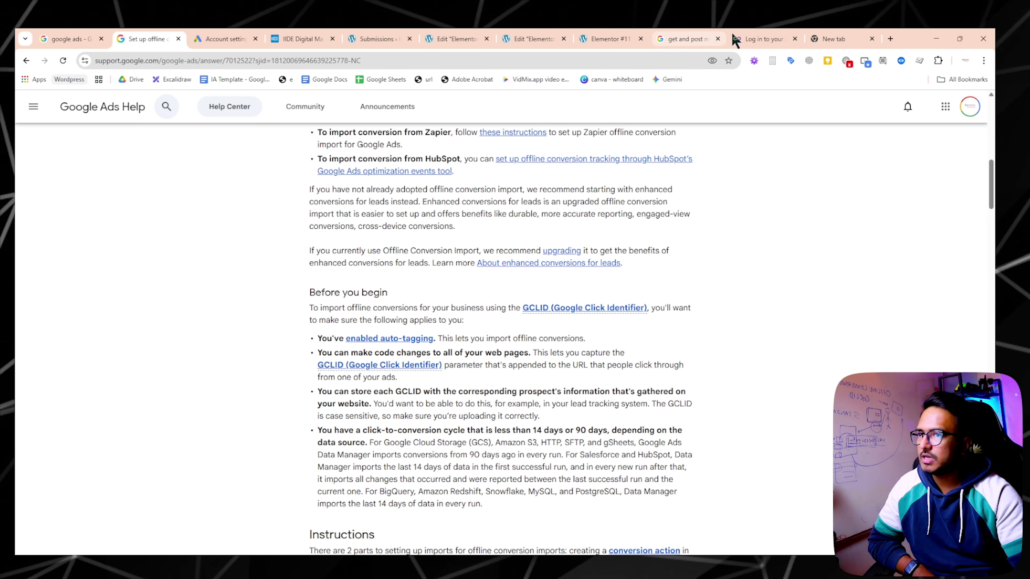
left_click(609, 39)
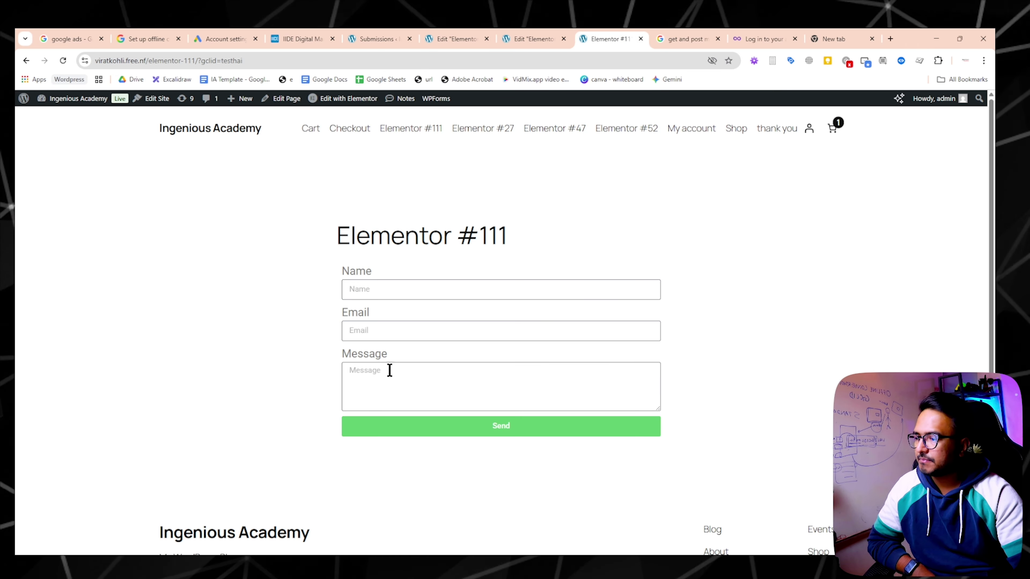
Publish the form with the hidden gclid field from the Elementor editor and switch to the live Elementor #111 page.
left_click(523, 39)
left_click(448, 38)
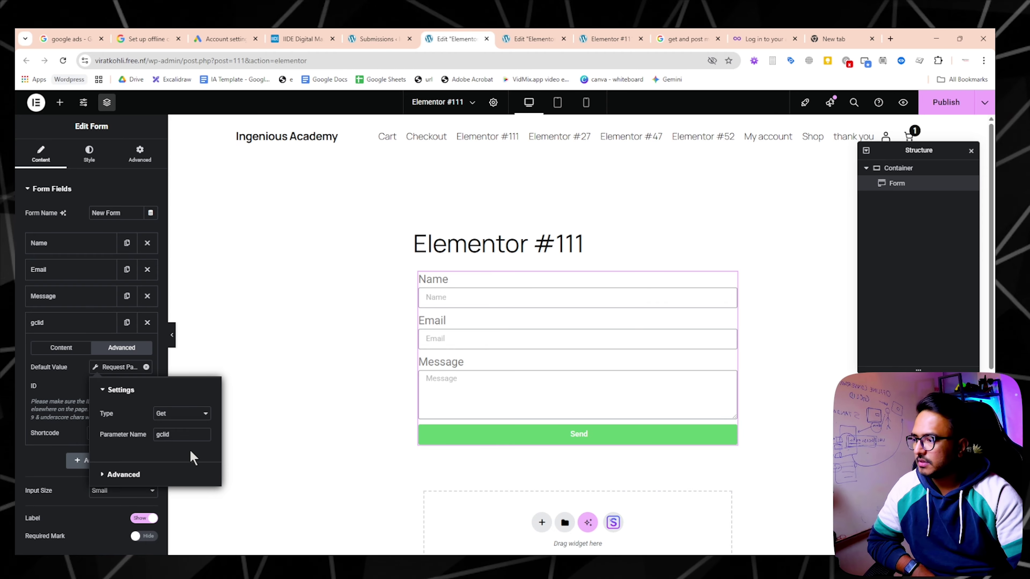
left_click(67, 409)
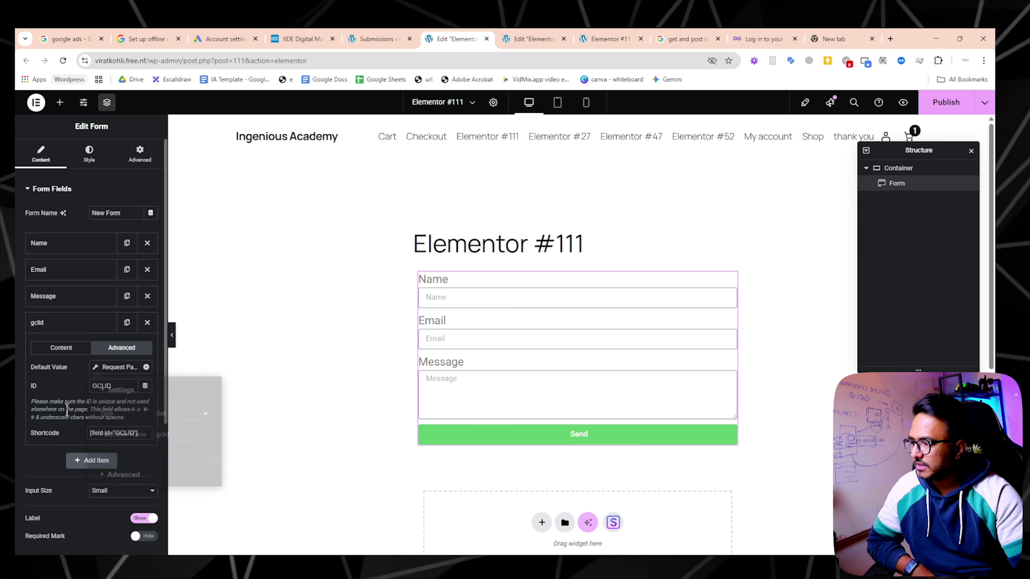
left_click(949, 113)
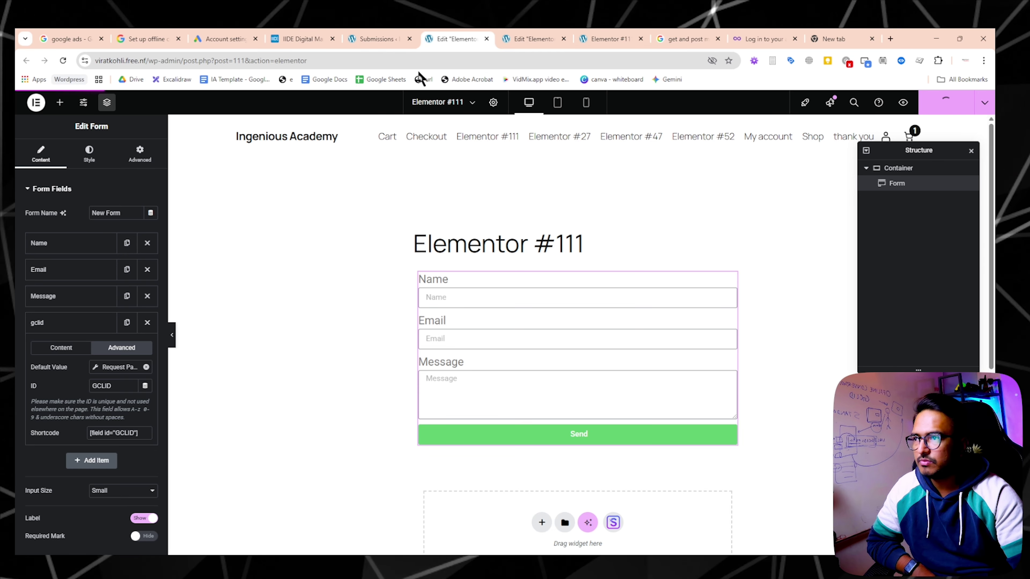
left_click(598, 39)
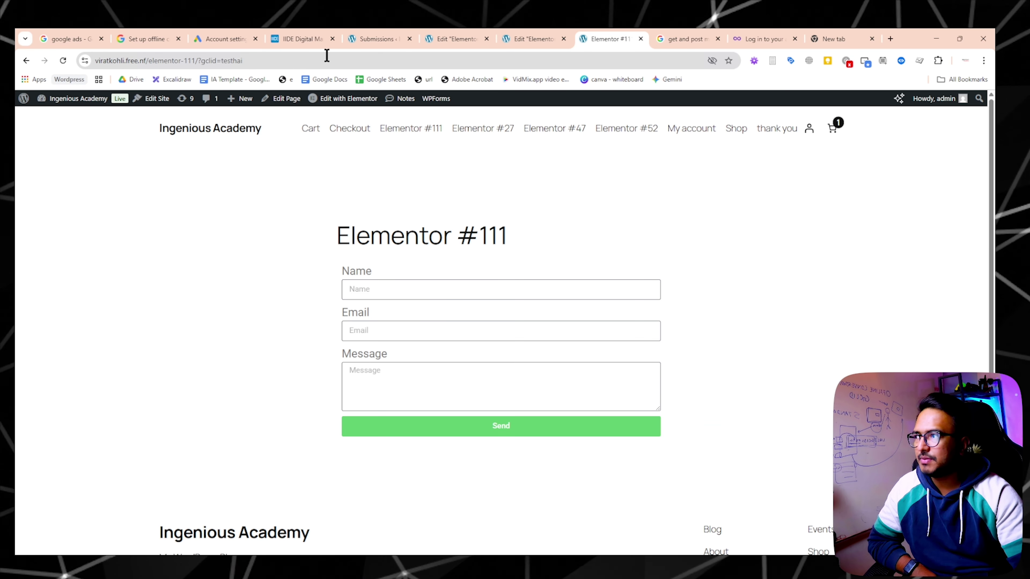
Review the gclid=testhai parameter in the live Elementor #111 page's address.
left_click(246, 61)
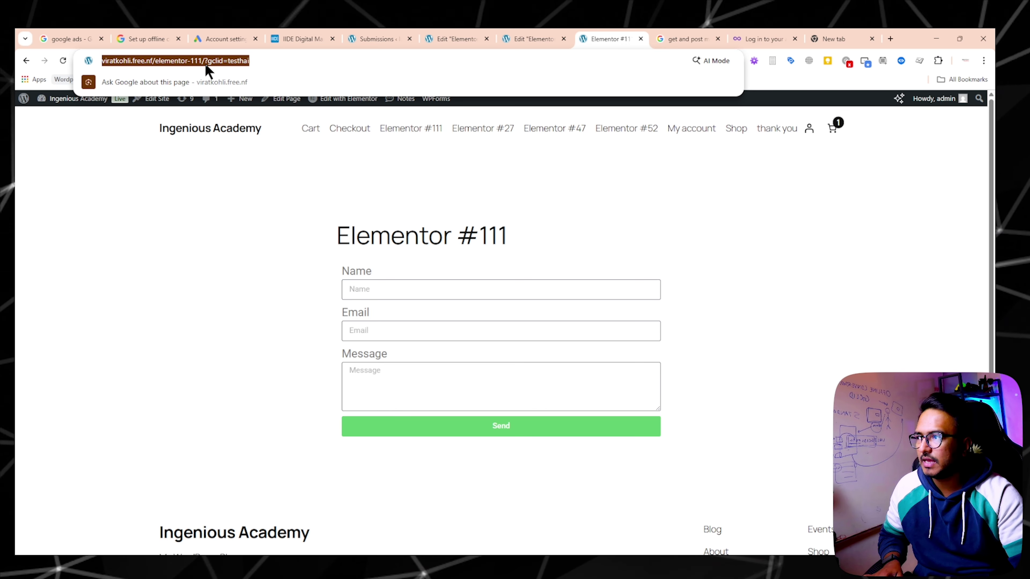
left_click(276, 62)
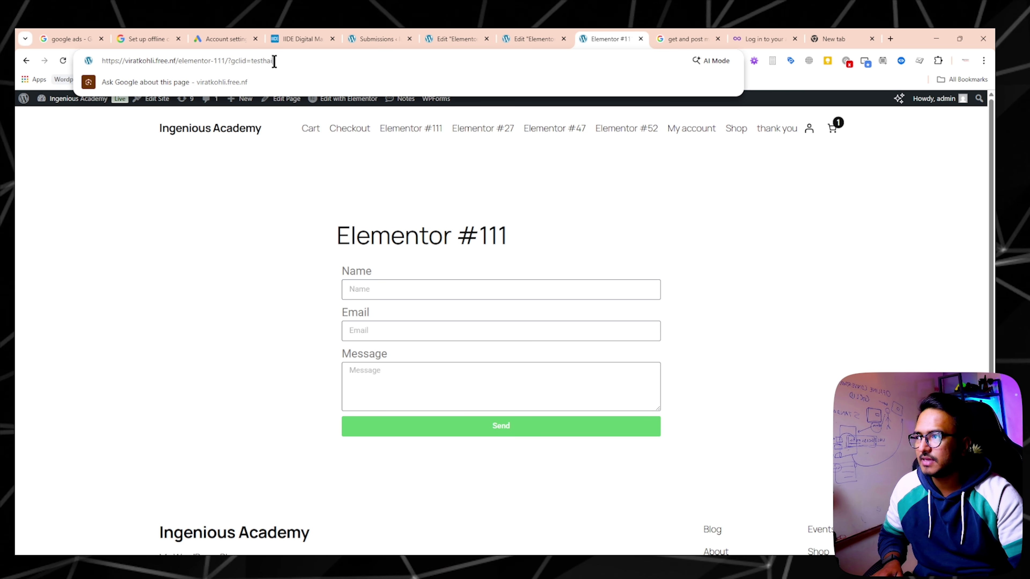
left_click_drag(274, 61, 253, 65)
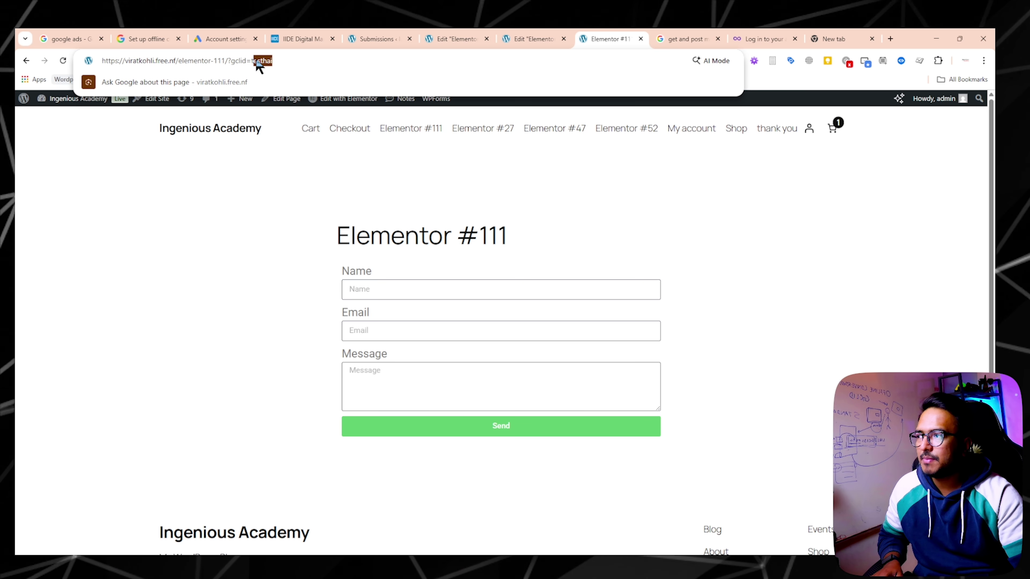
Examine the hidden field row and actions log of submission #6, and return to the Elementor submissions list.
left_click(377, 38)
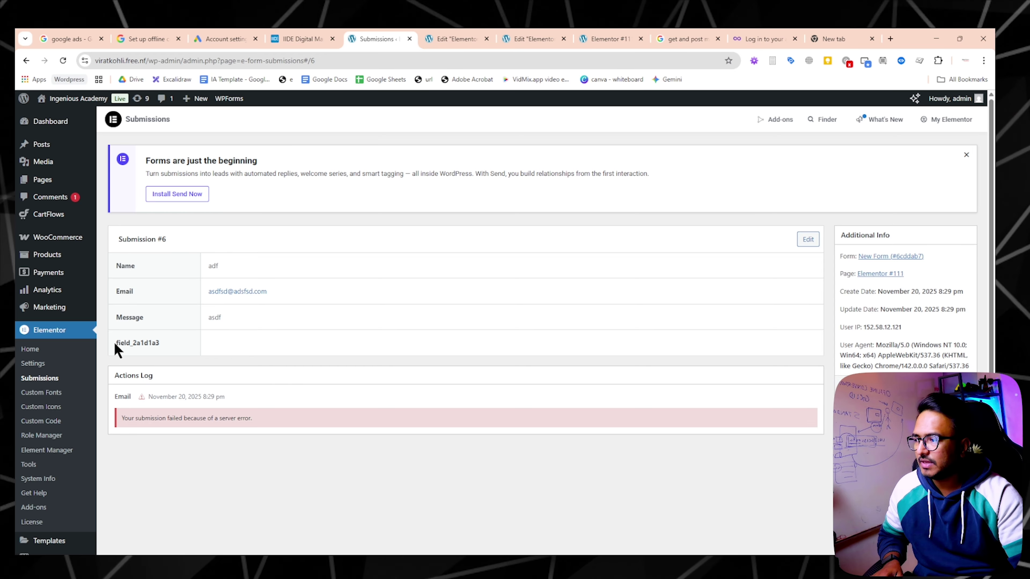
left_click_drag(115, 344, 164, 345)
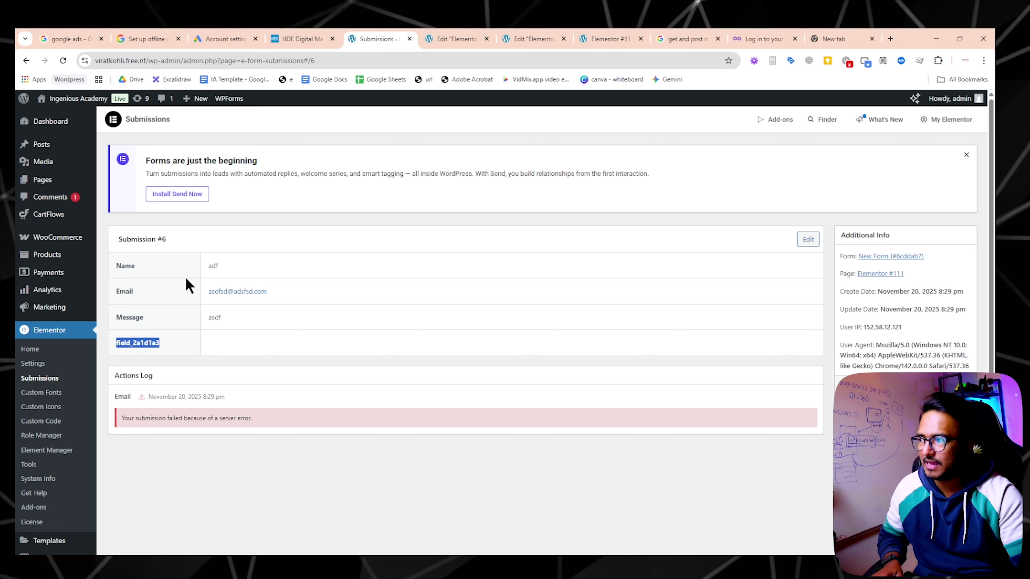
left_click_drag(253, 418, 121, 418)
left_click(57, 354)
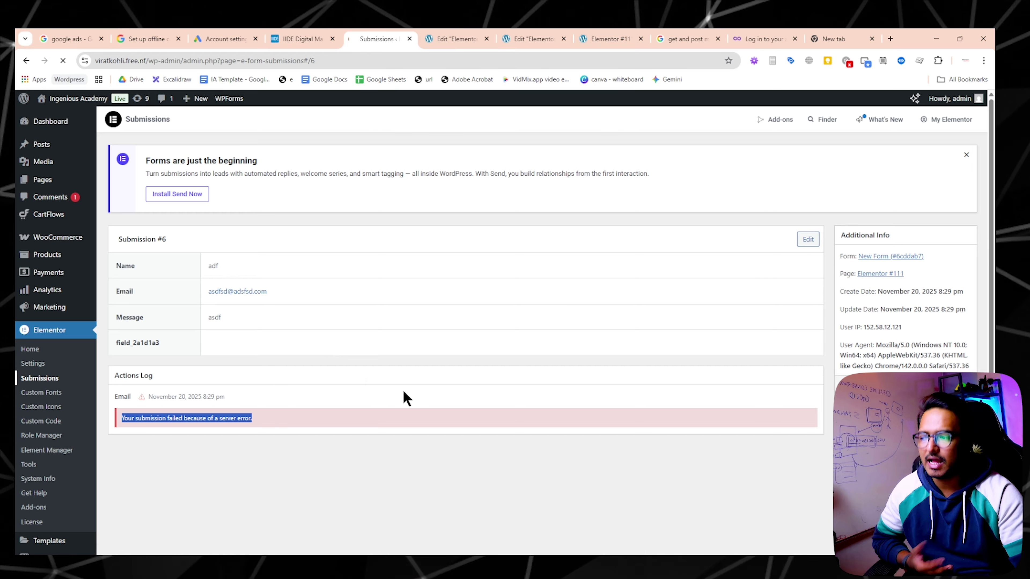
left_click(27, 382)
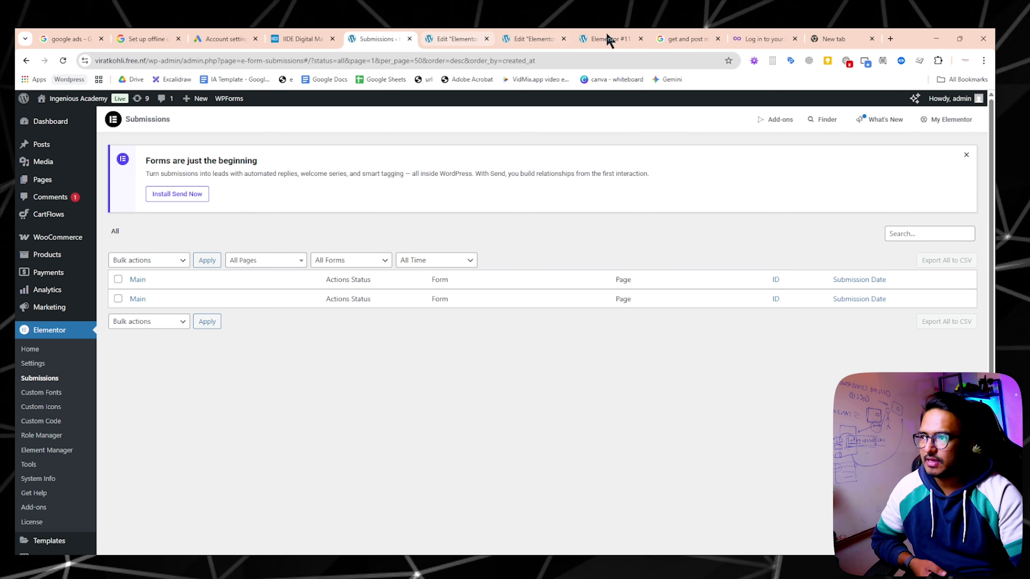
Try to submit a test entry with a name, email and message on the Elementor #111 page loaded with gclid=testhai.
left_click(608, 39)
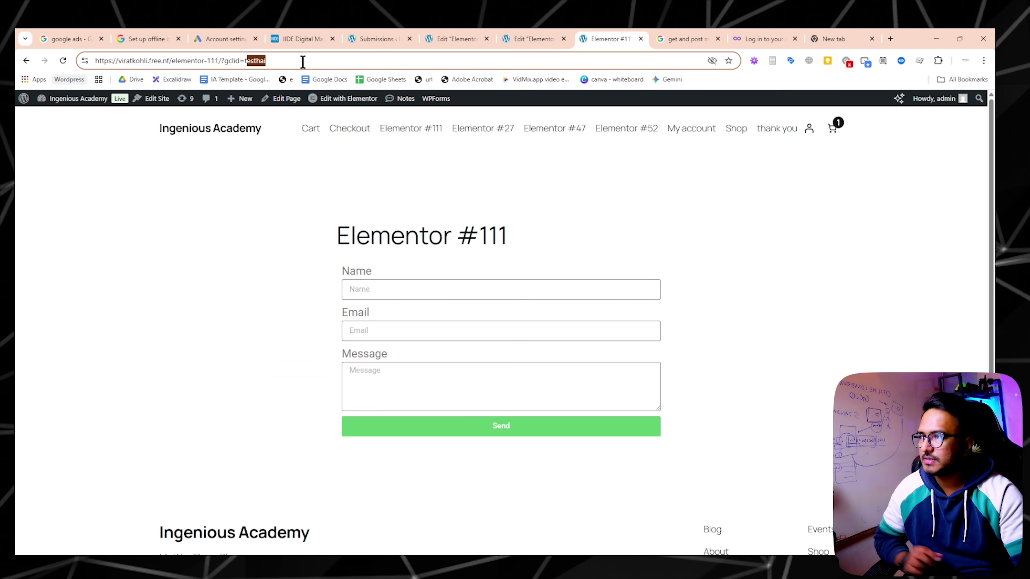
key("ctrl+a")
key("Return")
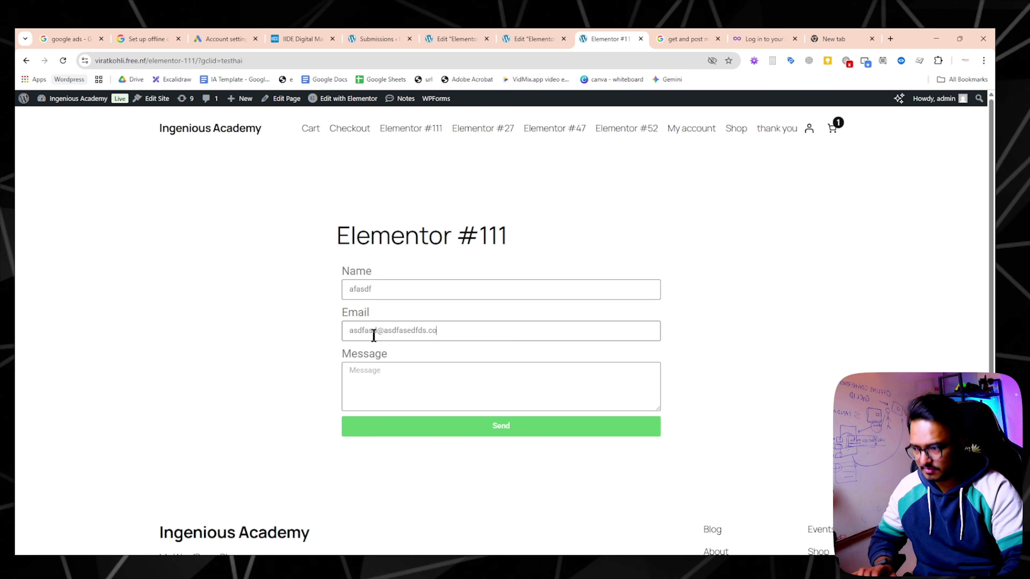
key("Tab")
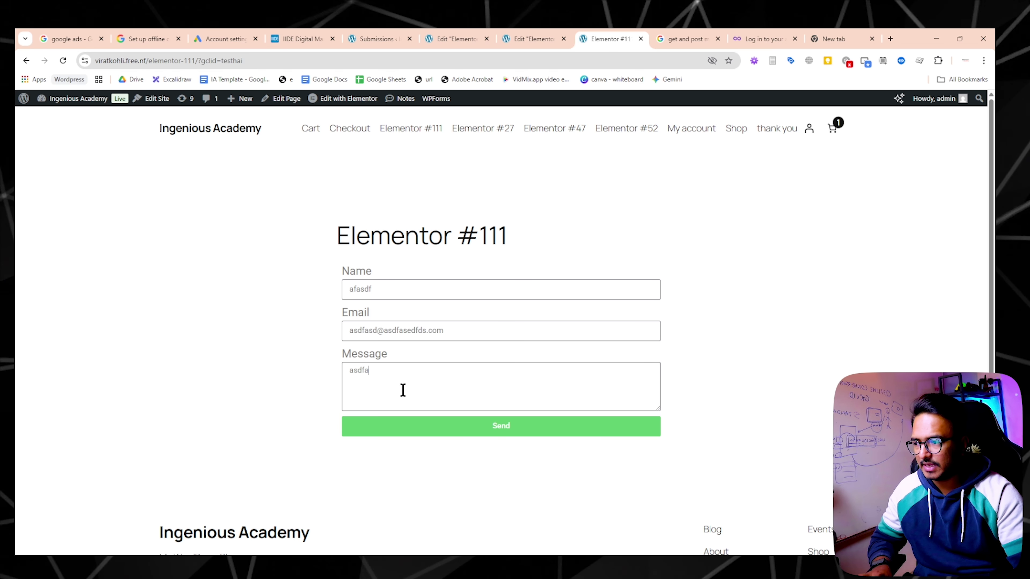
left_click_drag(378, 290, 294, 290)
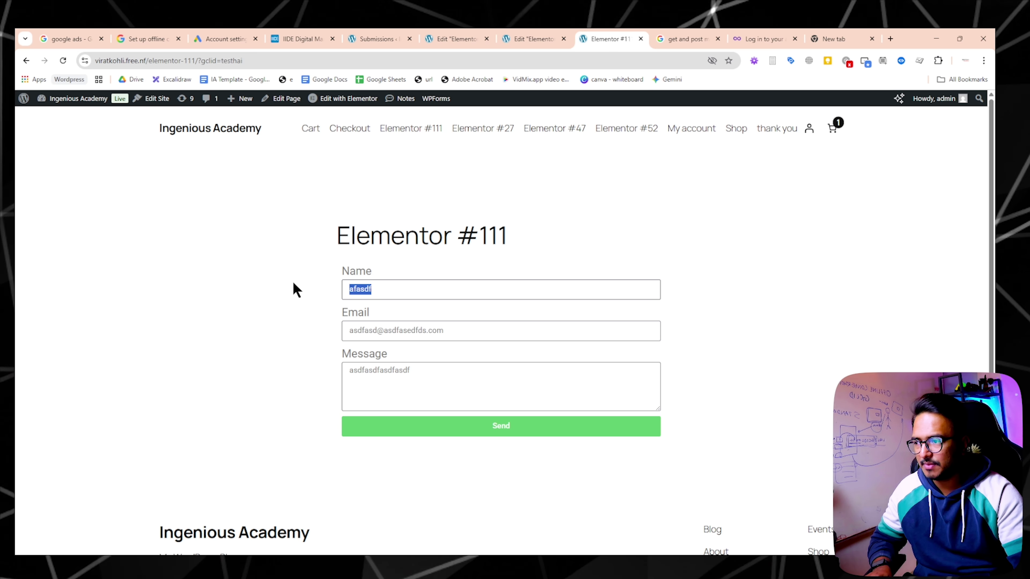
type("rohit")
left_click(461, 325)
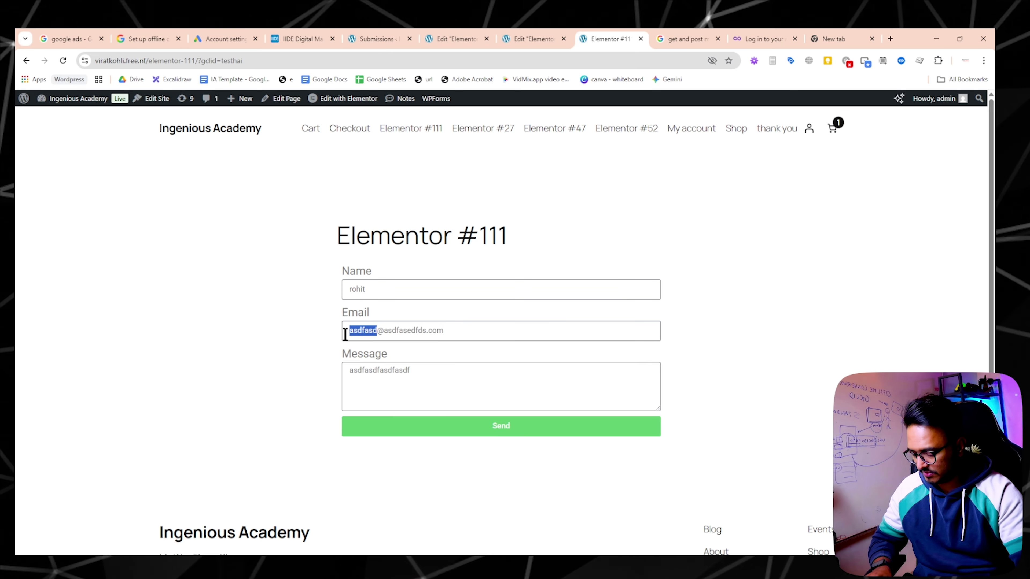
type("emailhai")
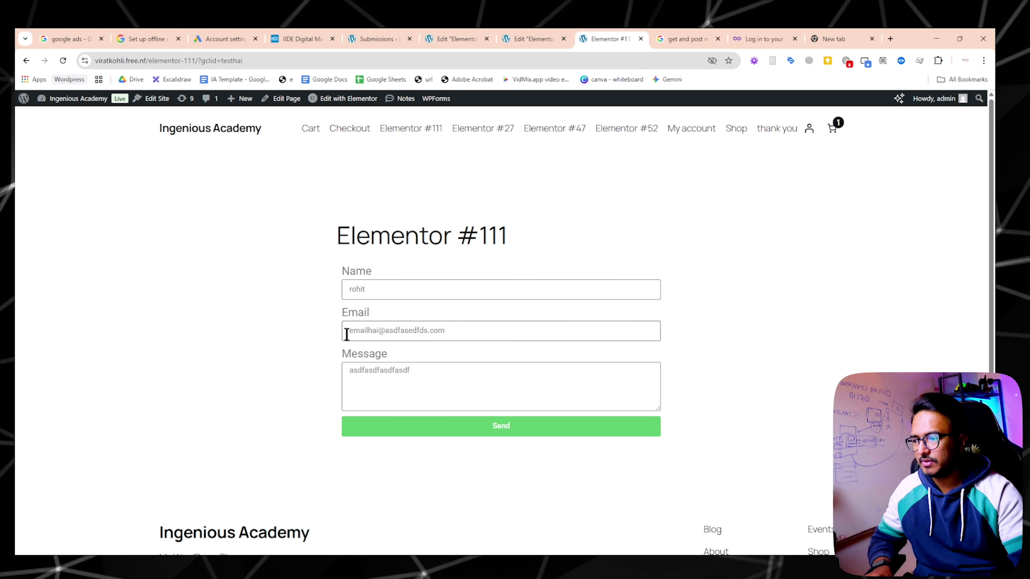
left_click(498, 431)
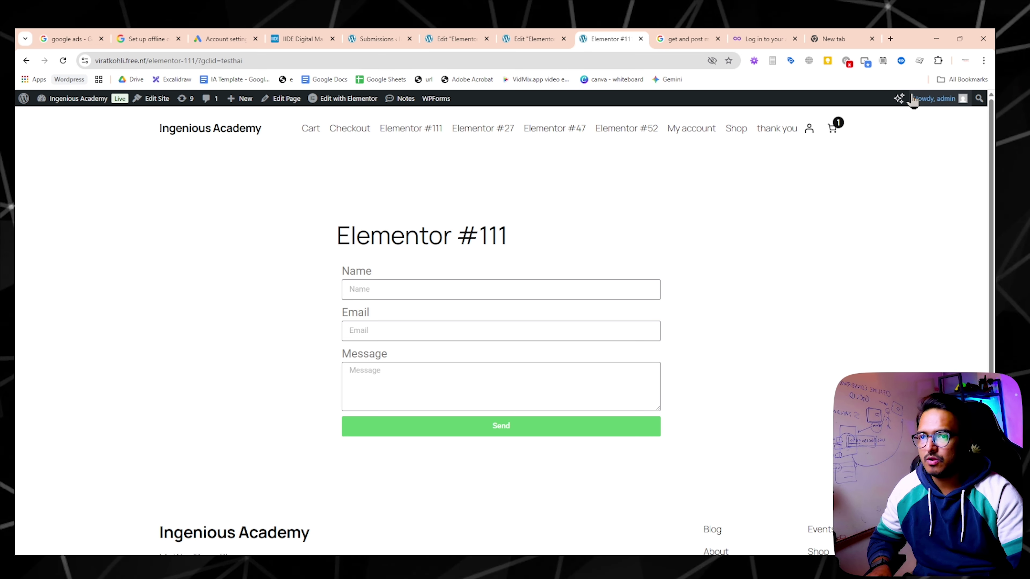
Log out of WordPress and reopen the Elementor #111 page with ?gclid=testhai in its address.
left_click(933, 100)
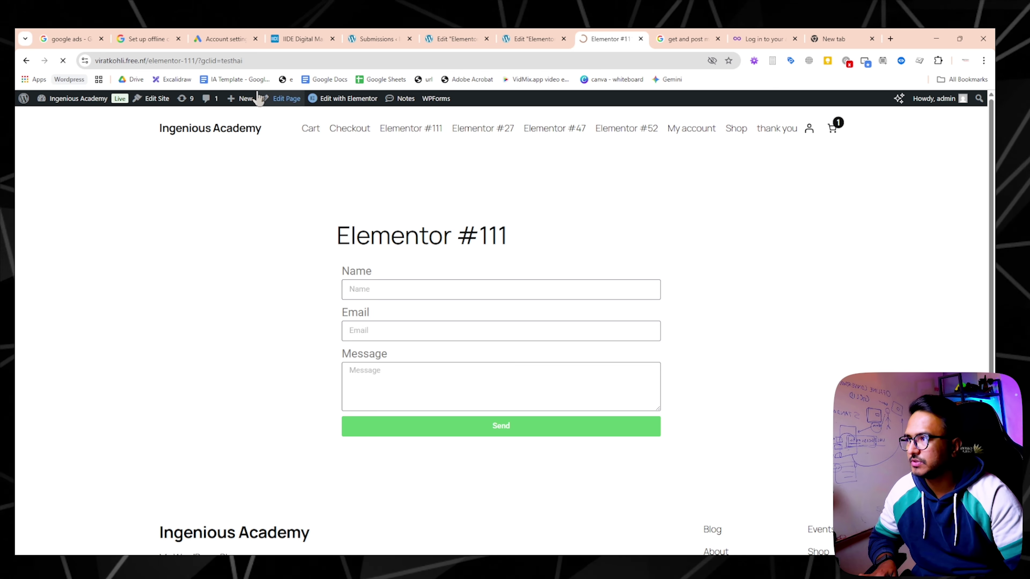
left_click(243, 61)
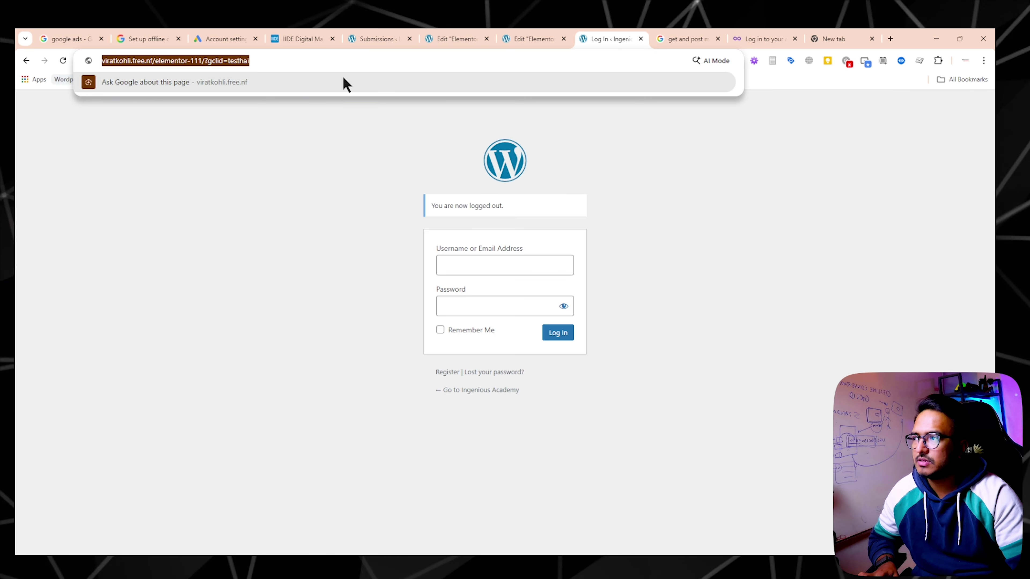
left_click(280, 65)
key("Return")
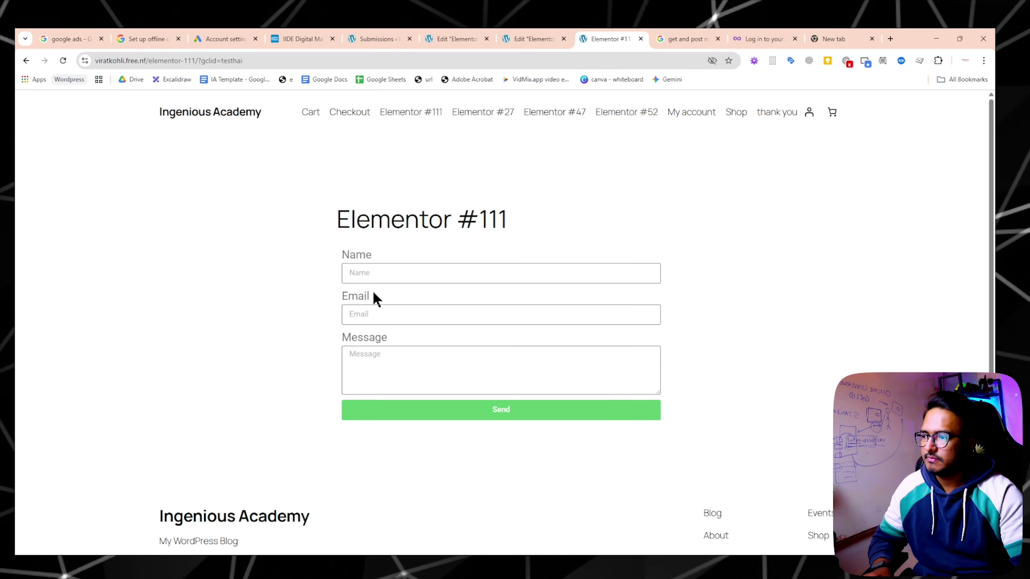
Fill in the form with a test name, a test email and the message "adsf", and send it.
key("Tab")
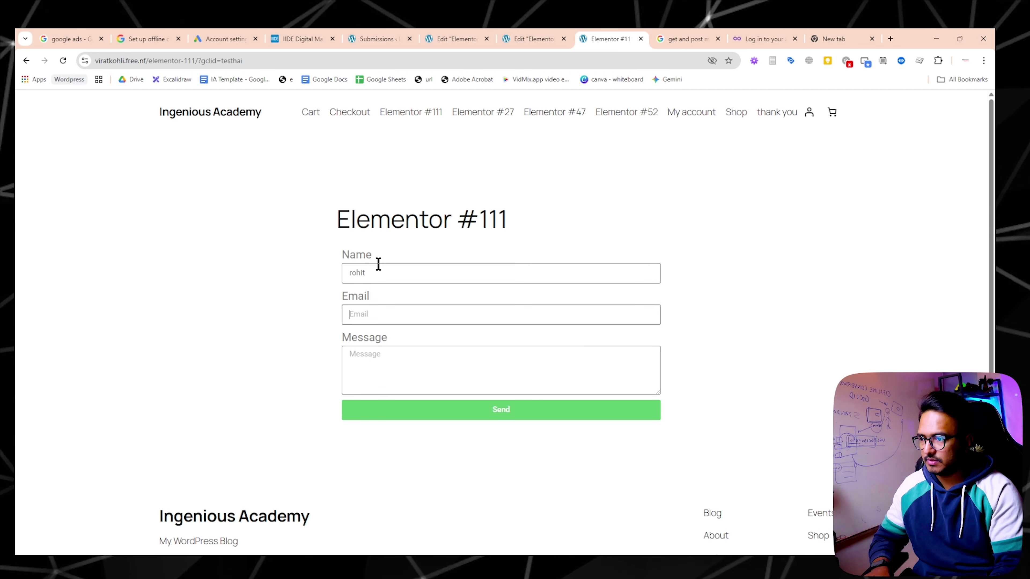
type("adsfasd@asdfds.com")
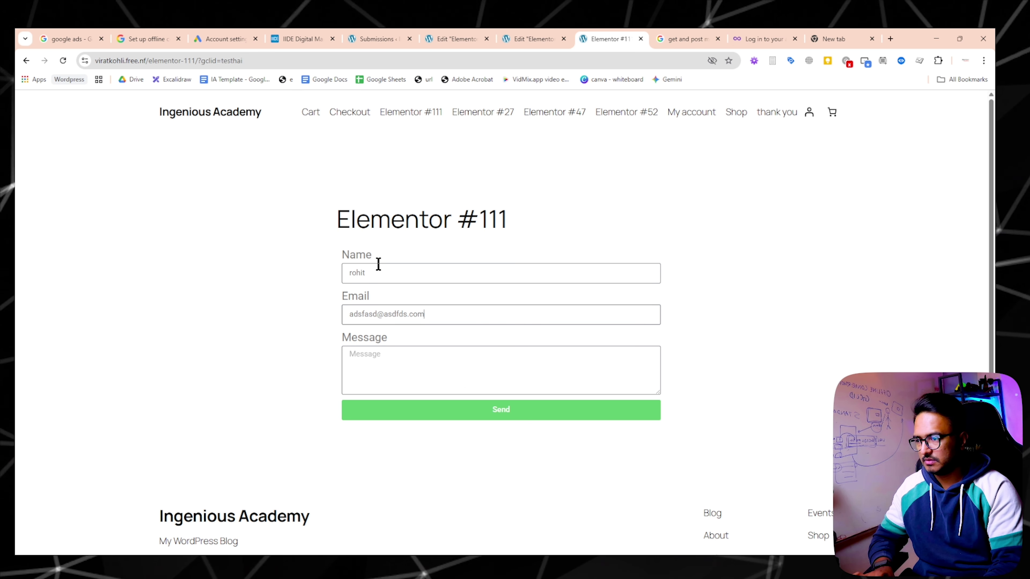
key("Tab")
type("adsf")
left_click(500, 409)
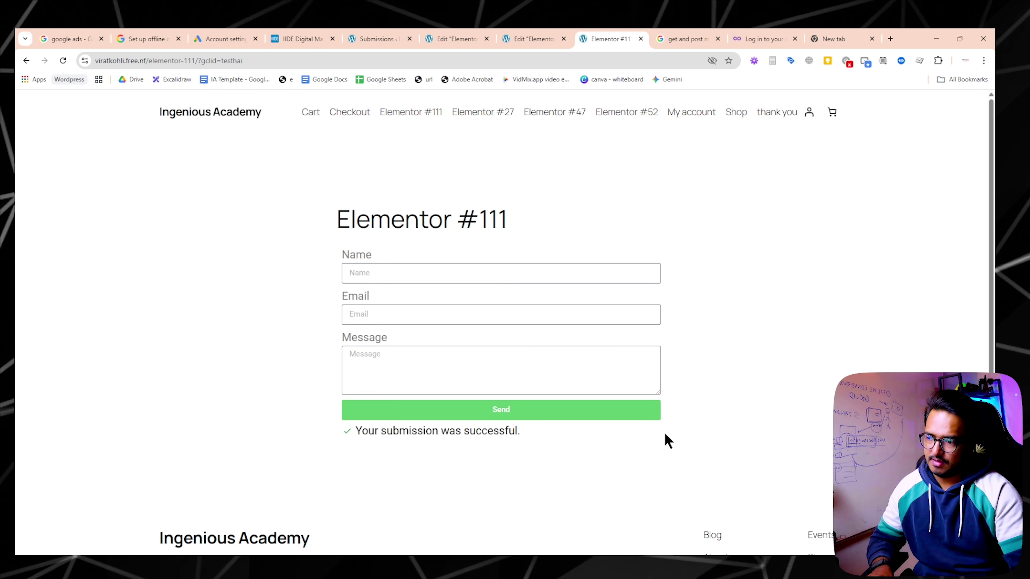
left_click_drag(352, 427, 540, 454)
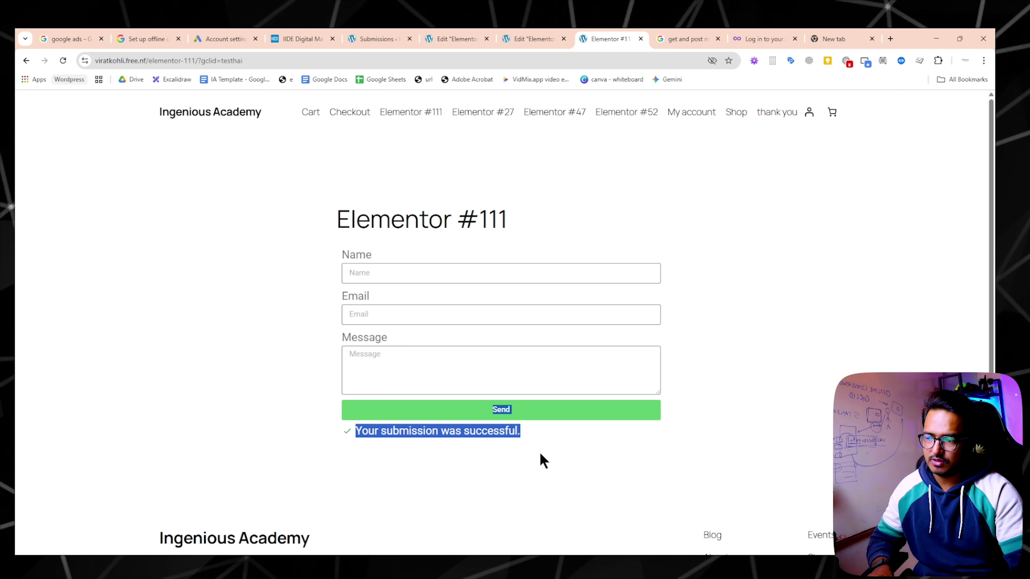
Refresh the Elementor submissions list and log back in to WordPress with the admin username and account password.
left_click(391, 44)
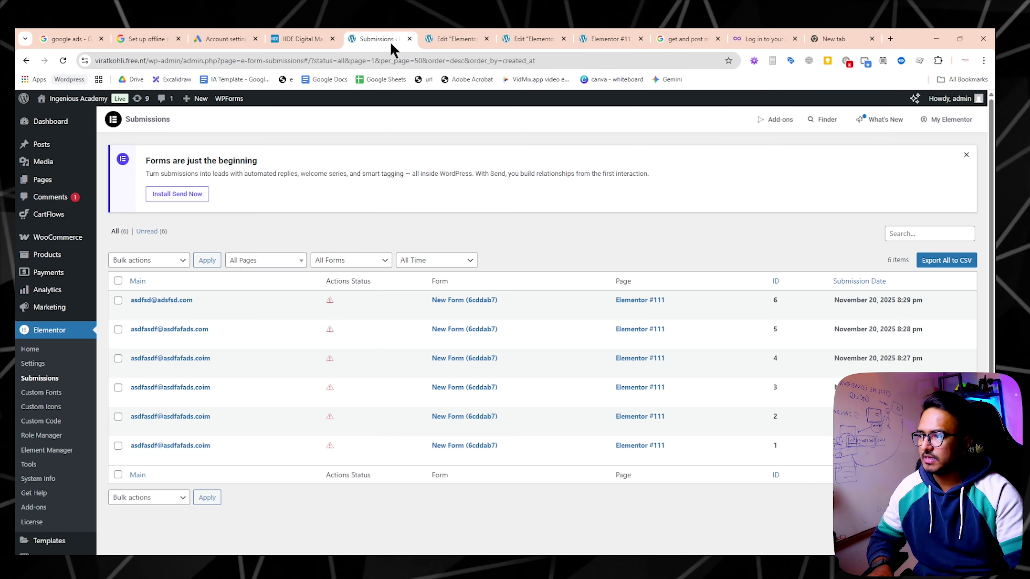
left_click(64, 60)
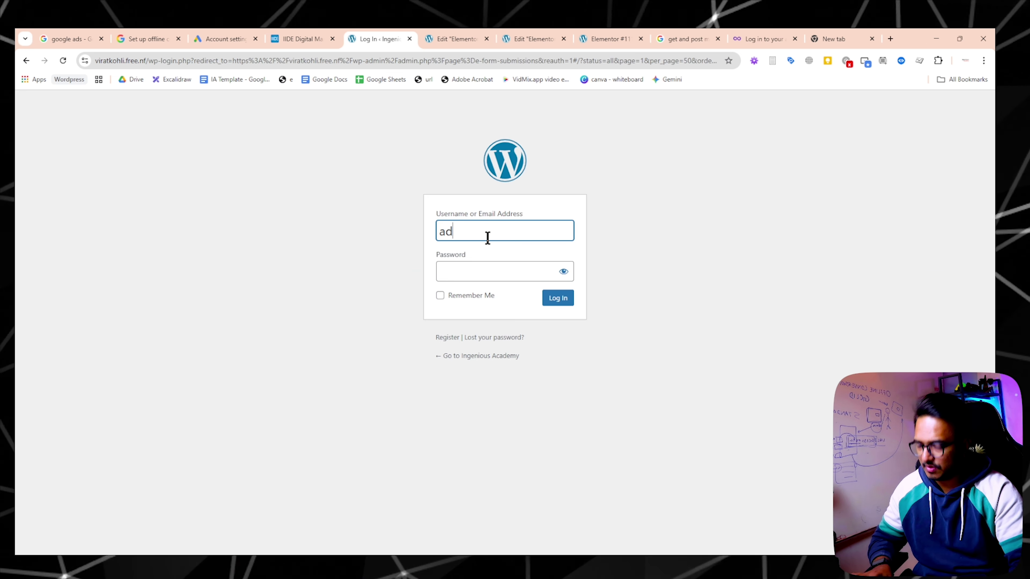
type("n")
key("Tab")
type("••")
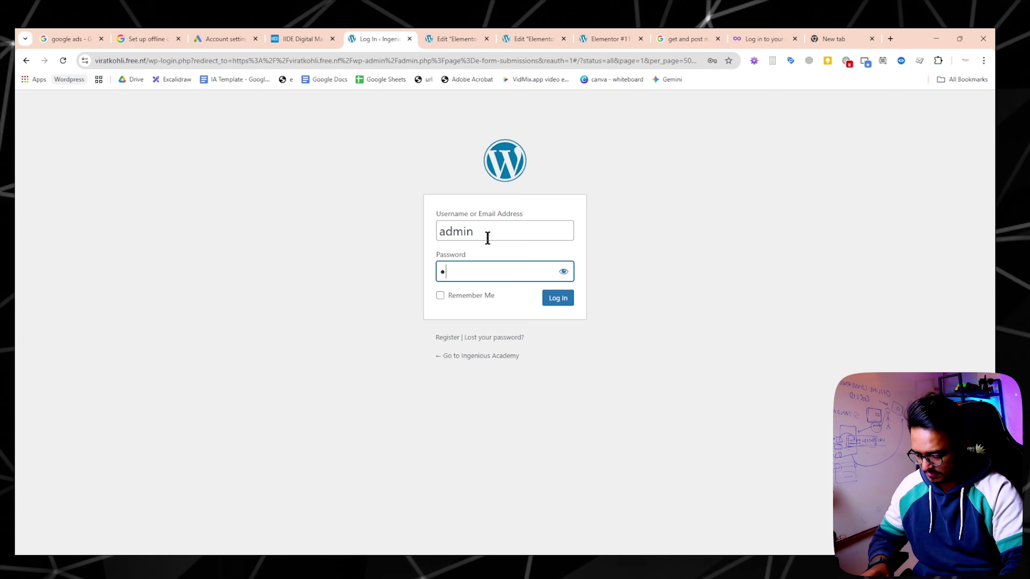
type("•••••••")
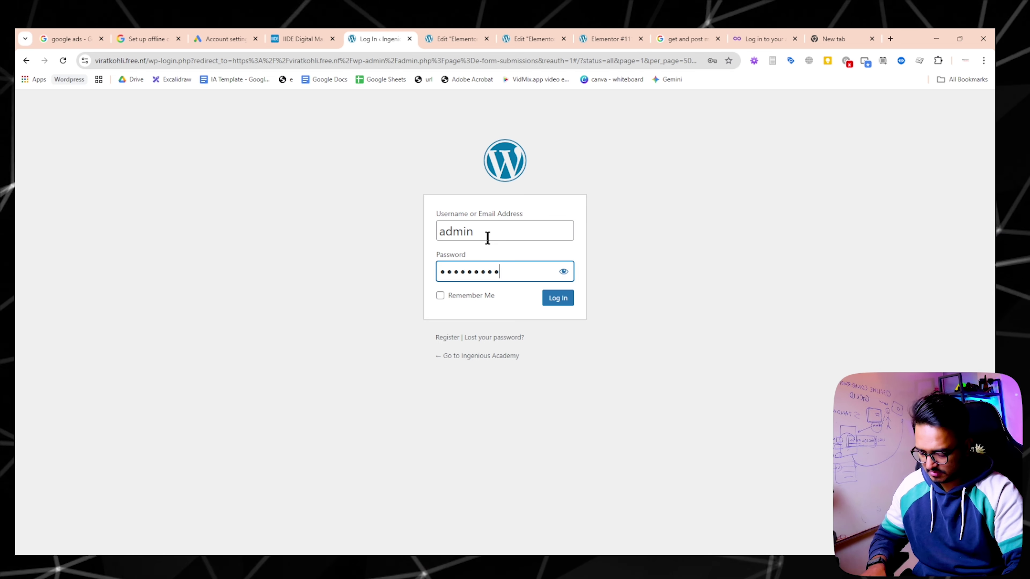
type("•••••")
key("Return")
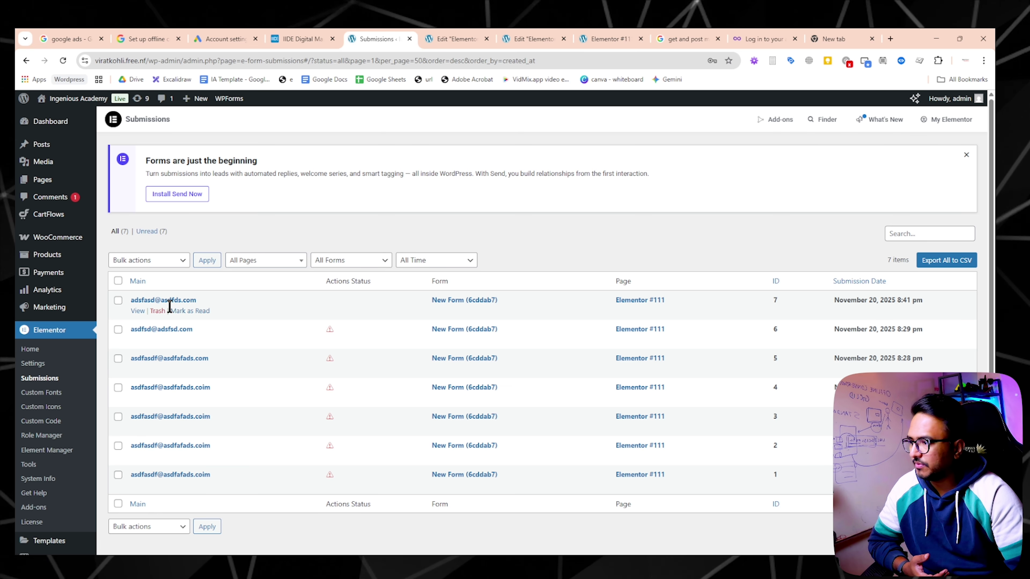
Open the newest form submission and check the value recorded in its gclid field.
left_click(163, 300)
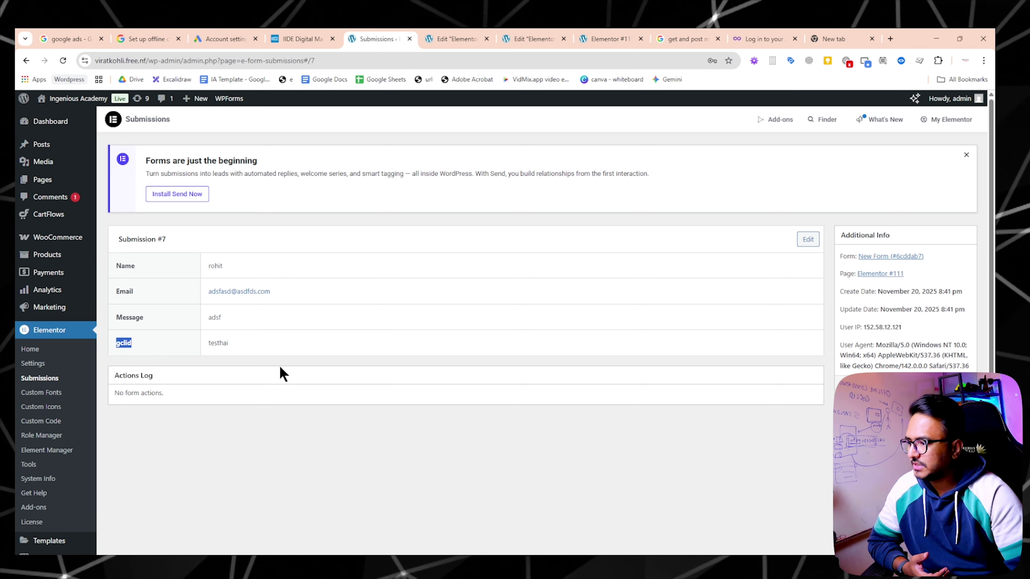
double_click(244, 345)
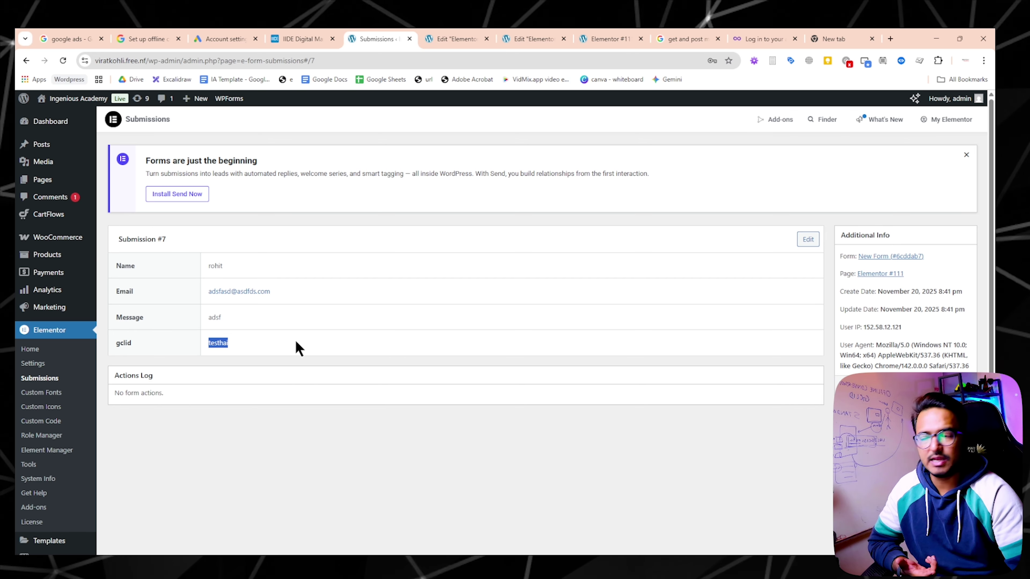
left_click(152, 322)
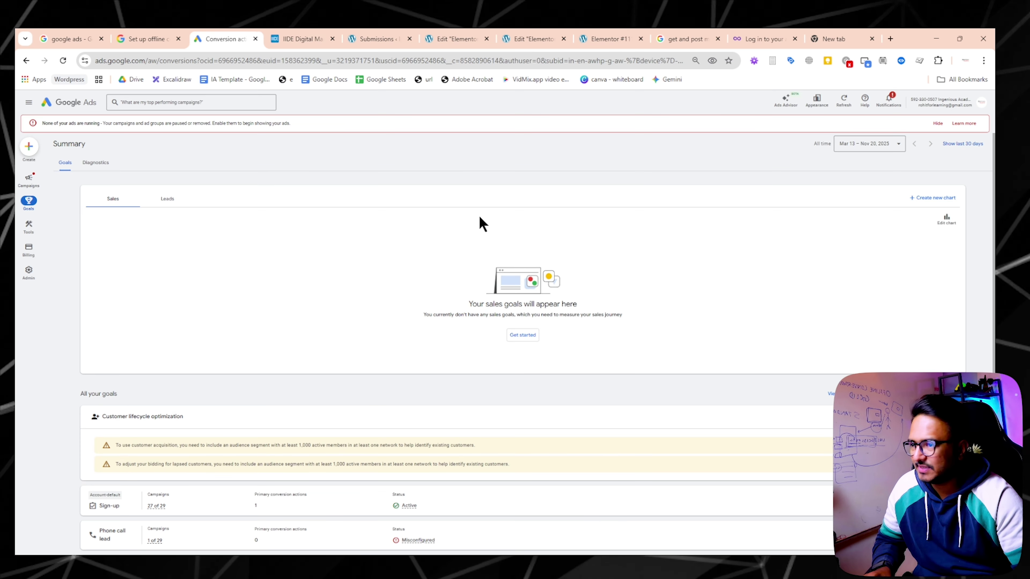
Open the conversion Uploads page in Google Ads and start a new conversion upload.
mouse_move(32, 207)
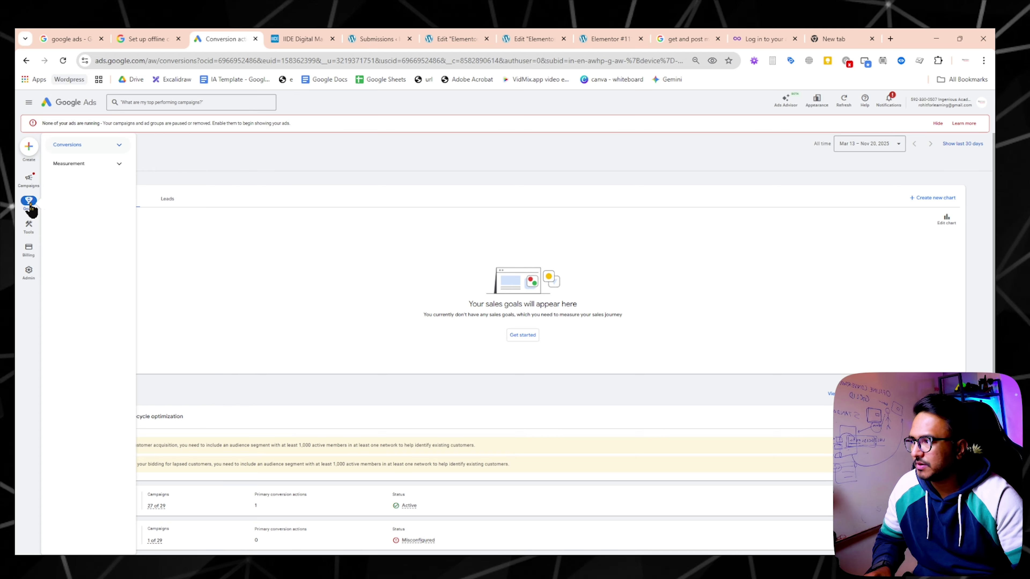
left_click(85, 145)
left_click(91, 244)
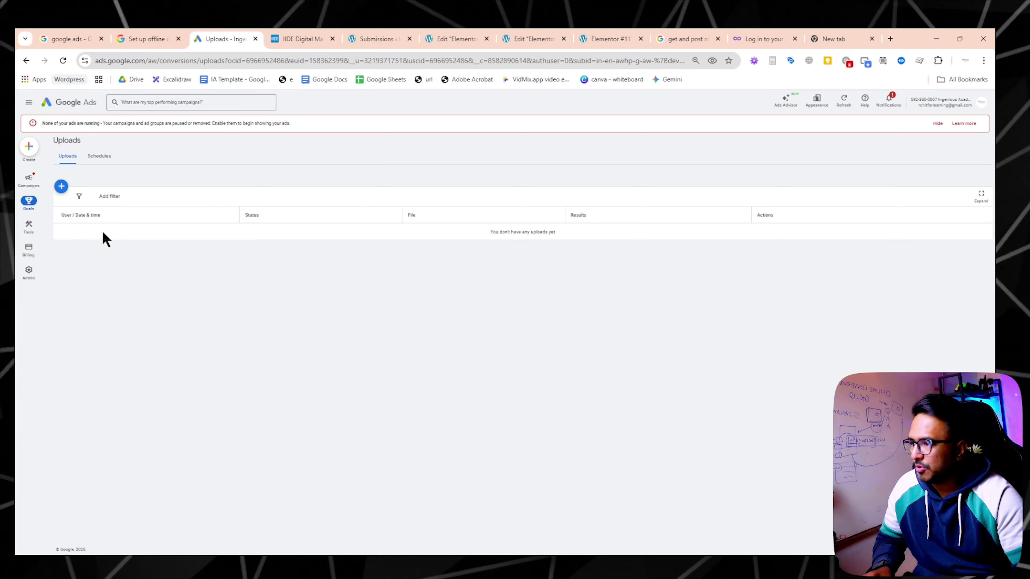
left_click(64, 189)
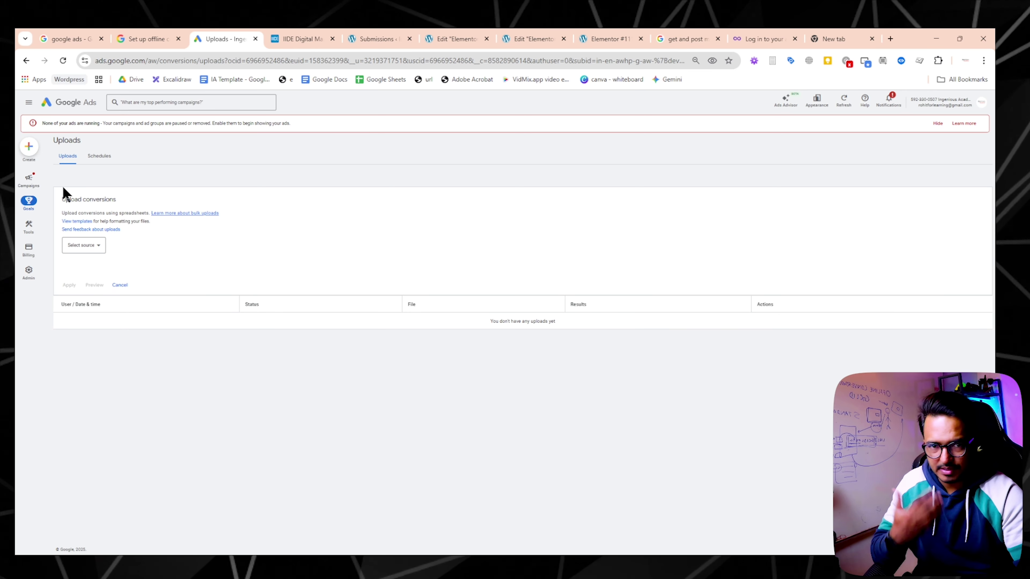
Check the available upload sources and open the downloadable conversion templates list.
left_click(84, 246)
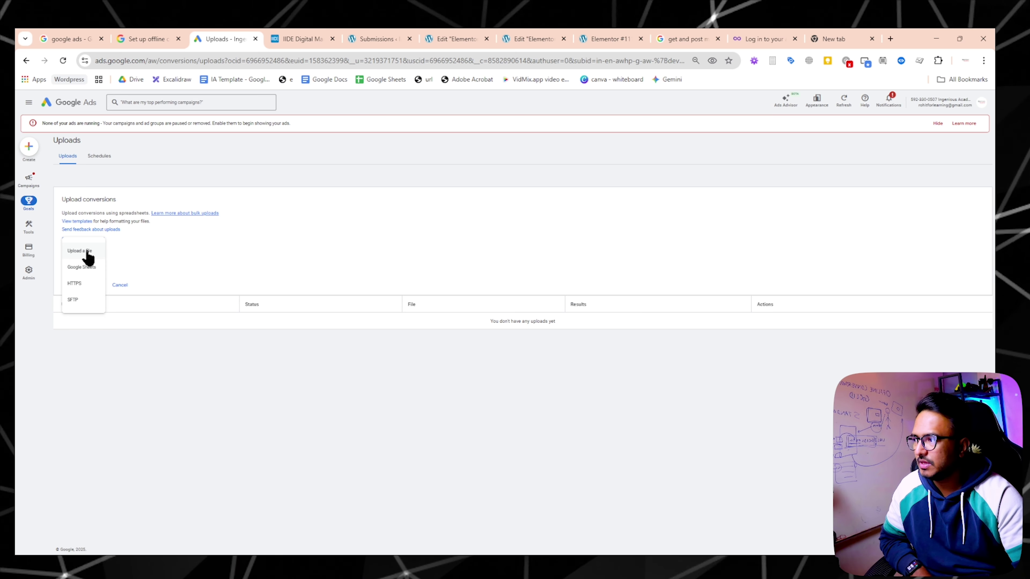
left_click(285, 267)
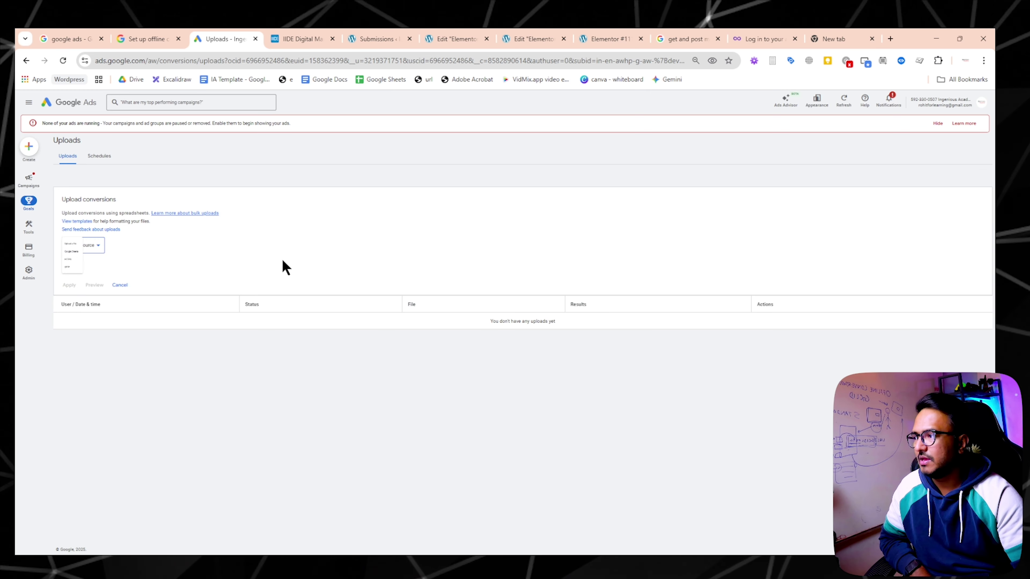
left_click(75, 221)
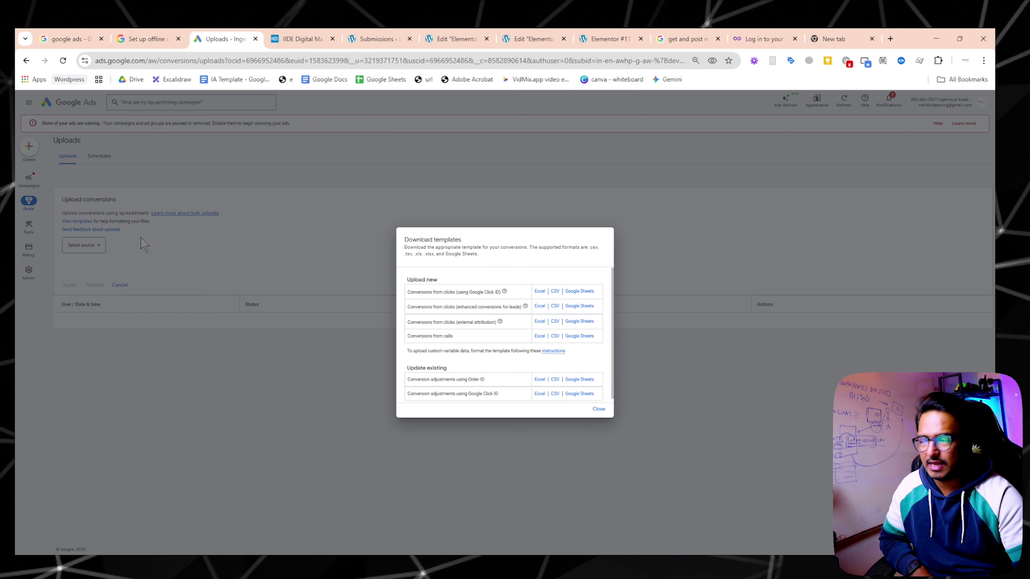
Open the Google Sheets template for conversions from clicks using Google Click ID.
left_click_drag(411, 292, 517, 307)
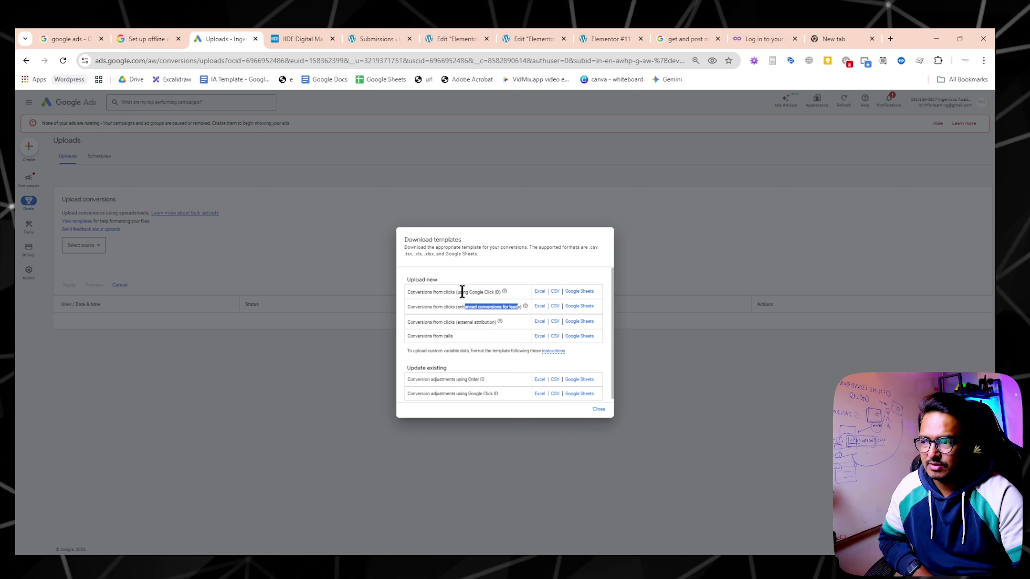
left_click_drag(410, 292, 490, 298)
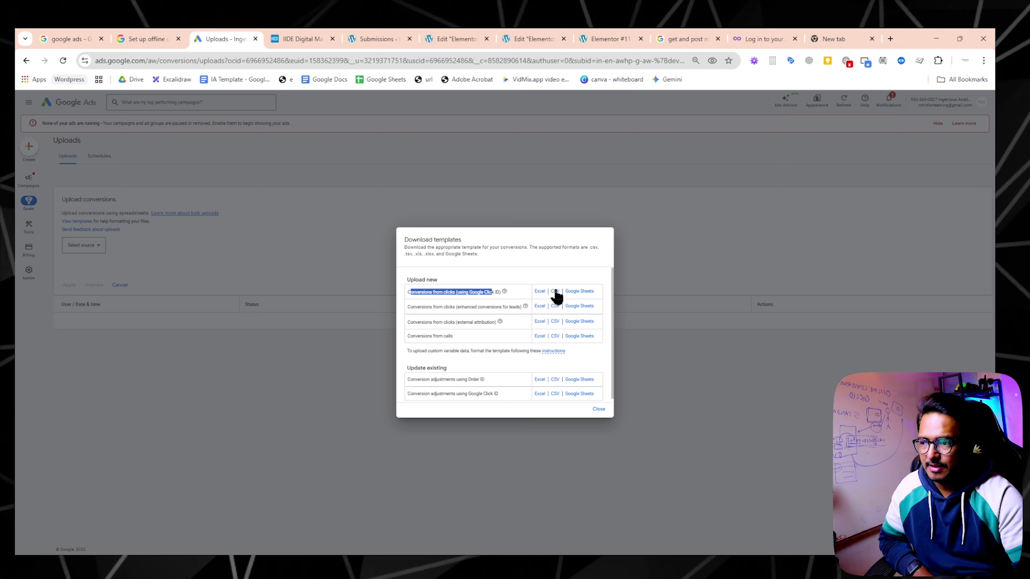
left_click(579, 292)
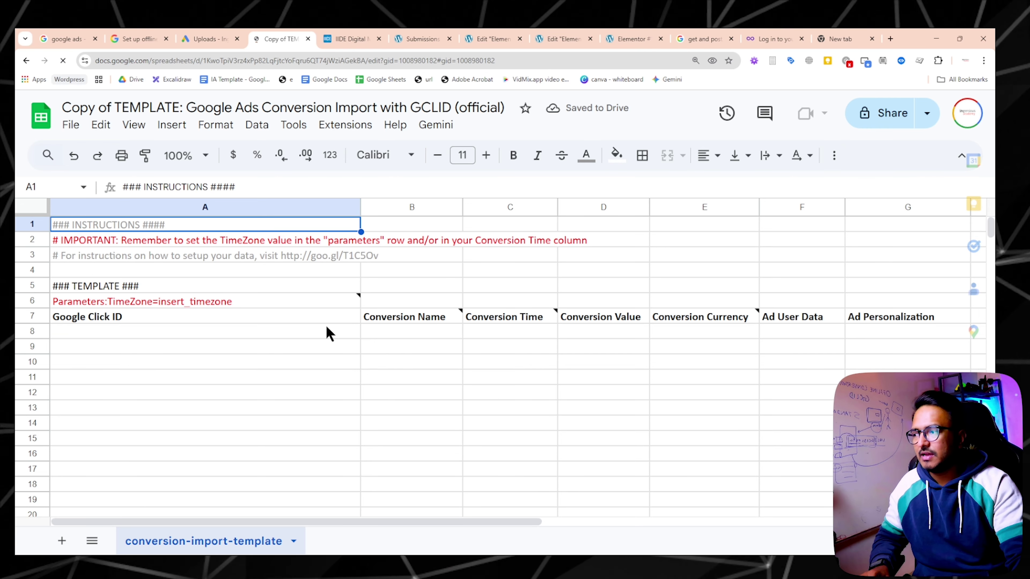
Enter the gclid value testhai from the Elementor form submission in cell A8 under Google Click ID in the template spreadsheet.
left_click(330, 333)
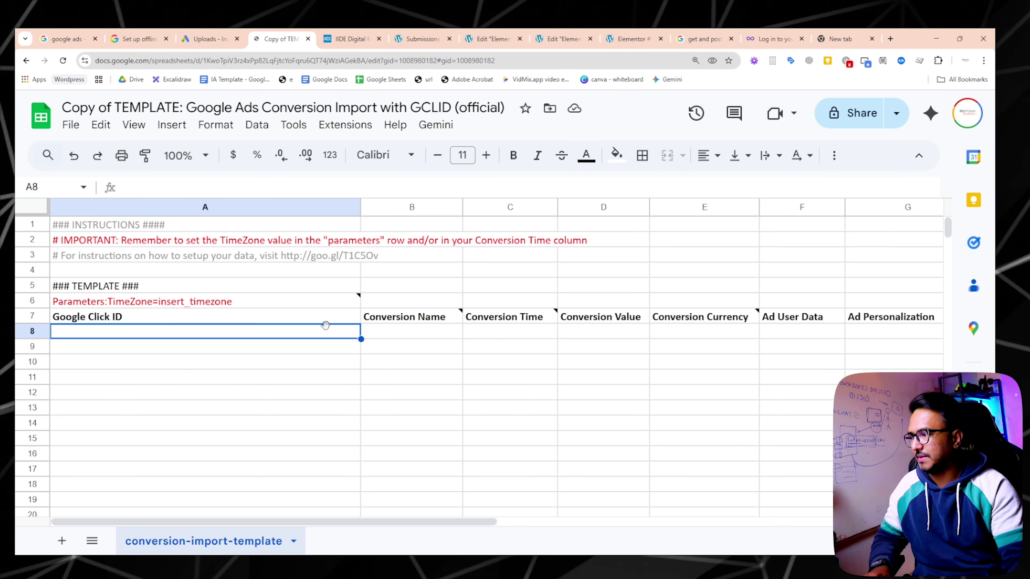
left_click(493, 39)
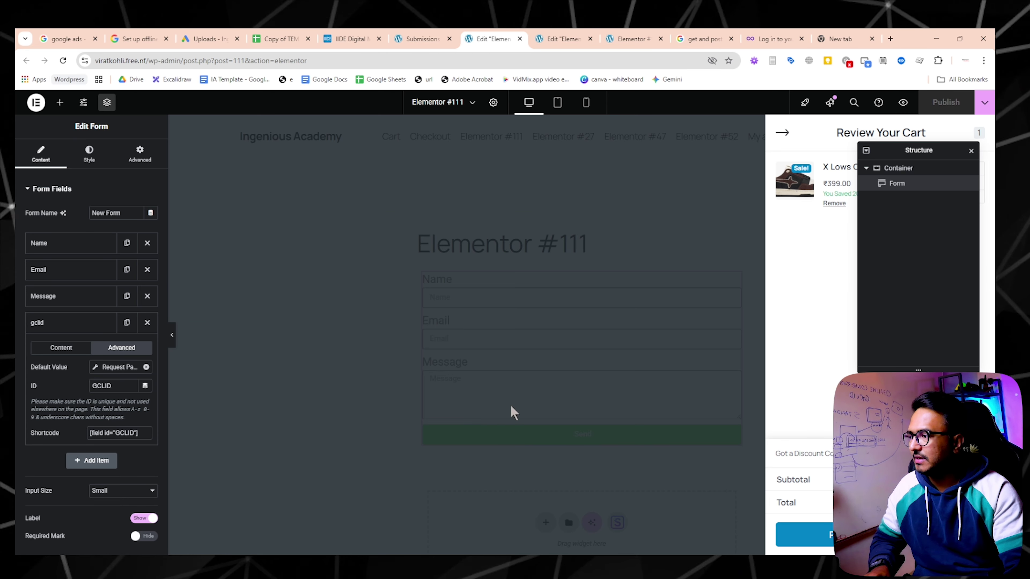
left_click(583, 40)
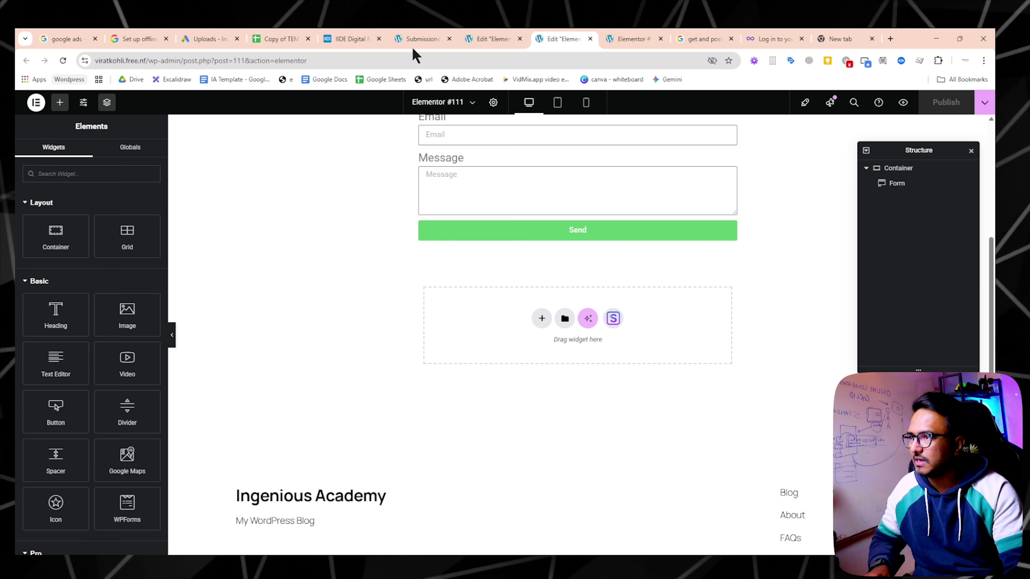
left_click(417, 39)
left_click(165, 302)
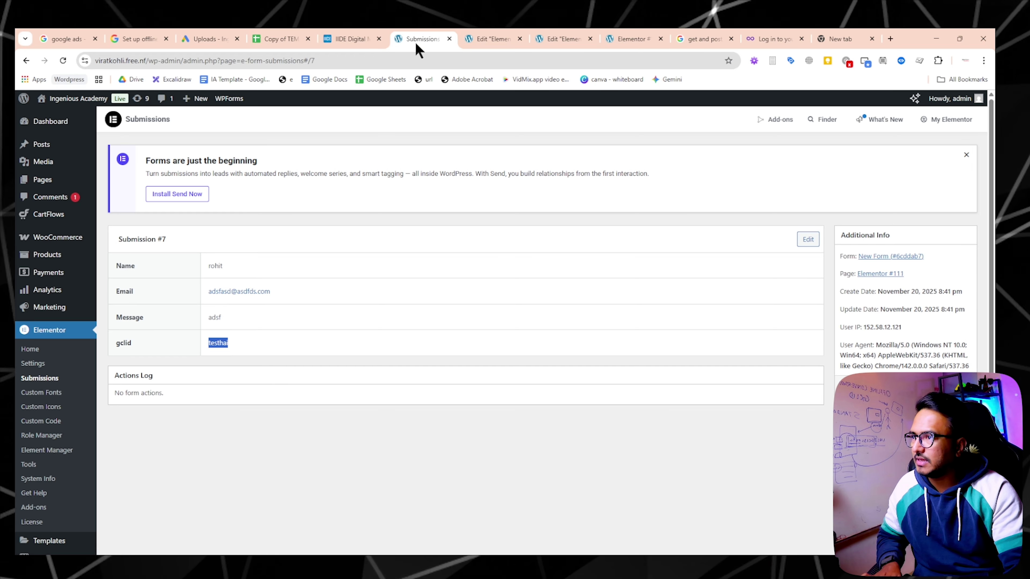
left_click(284, 38)
key("ctrl+v")
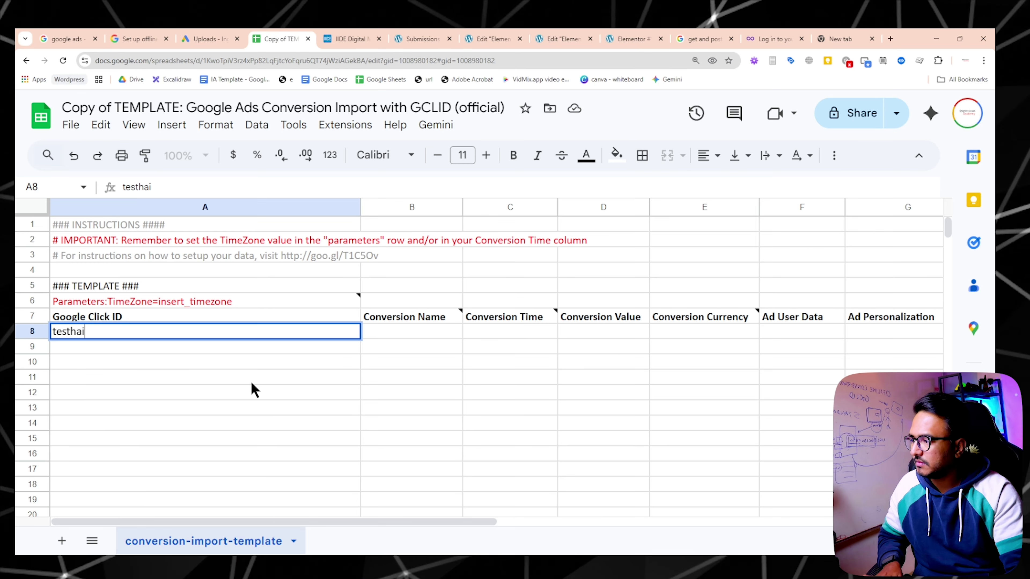
key("Tab")
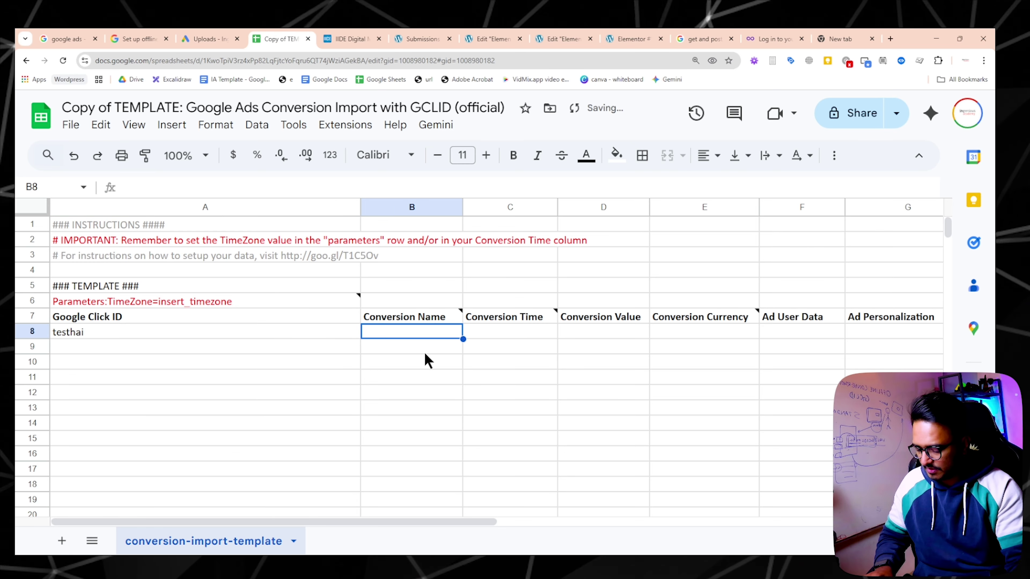
Fill row 8 with the lead's first name as Conversion Name, 1 as Conversion Value and INR as Conversion Currency.
type("rohit")
key("Tab")
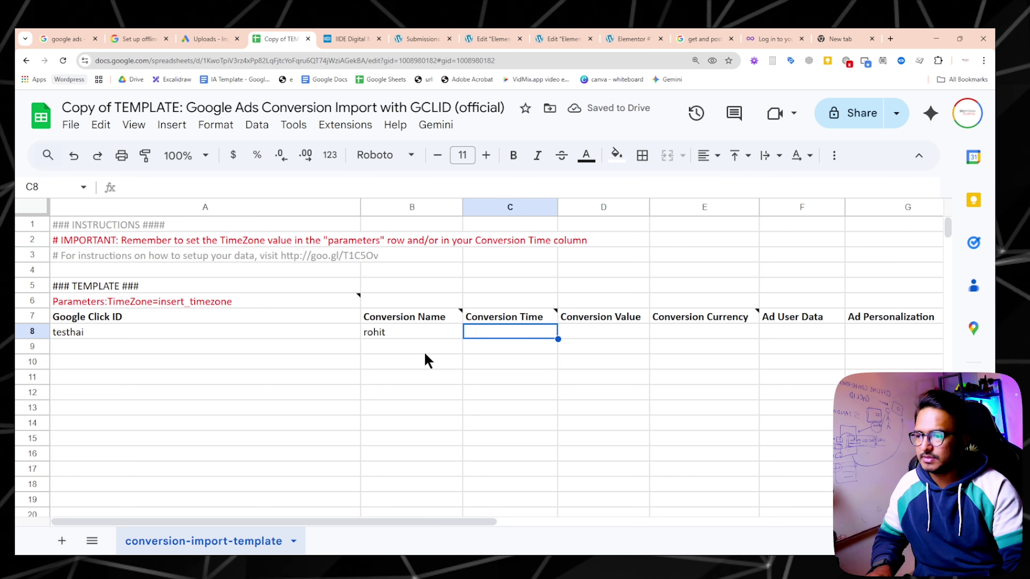
mouse_move(547, 324)
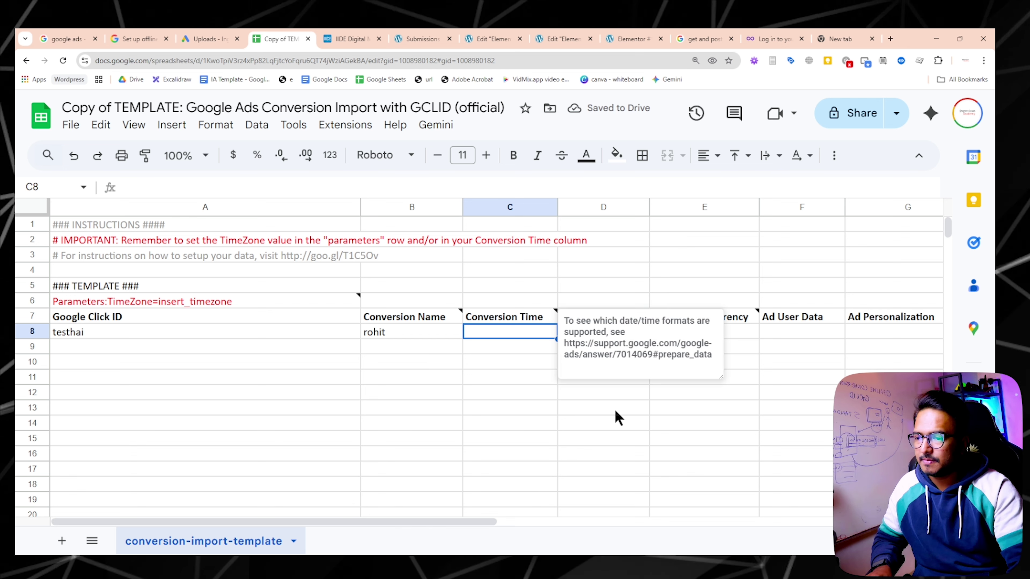
left_click(551, 372)
left_click(592, 319)
left_click(623, 337)
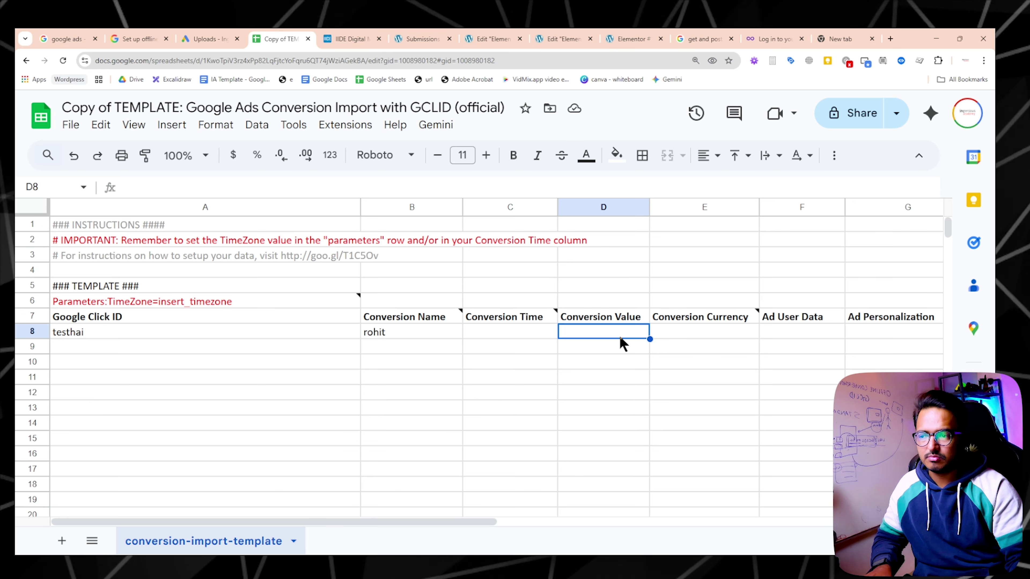
type("1")
key("Tab")
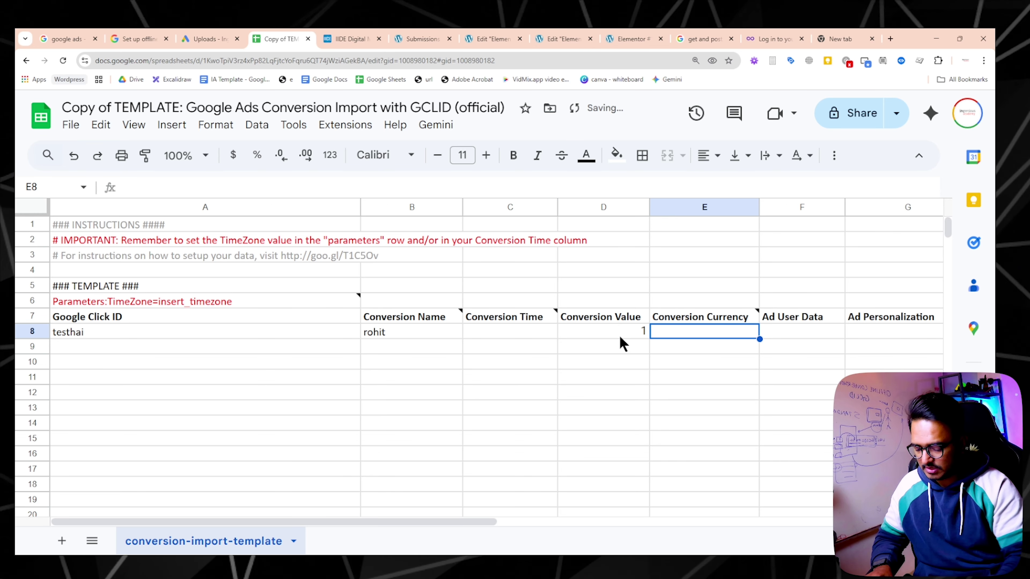
type("INR")
key("Tab")
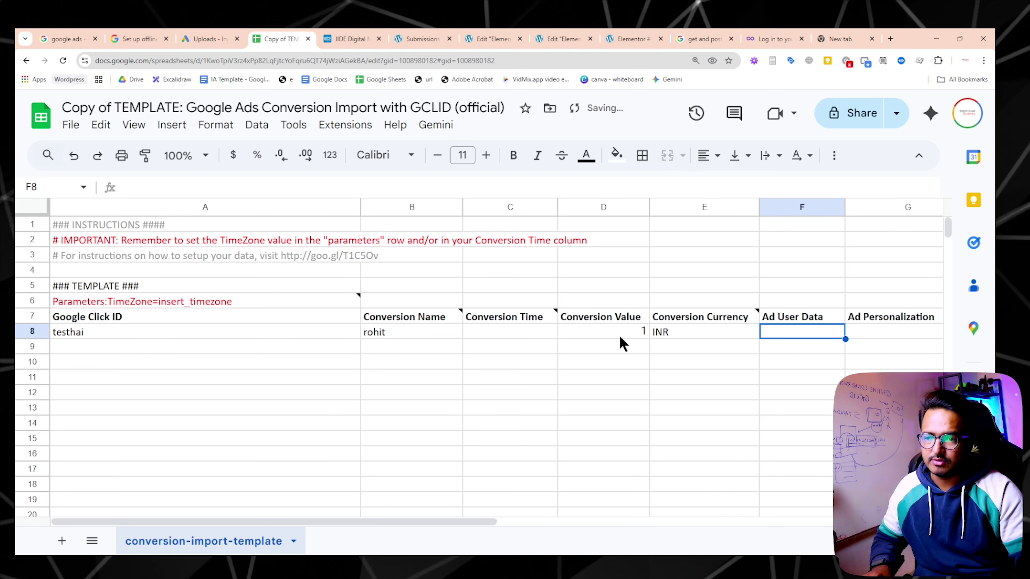
Review the remaining template columns, the filled Google Click ID row and the time zone and setup instructions above it.
key("Tab")
key("Tab")
key("Tab")
left_click(593, 357)
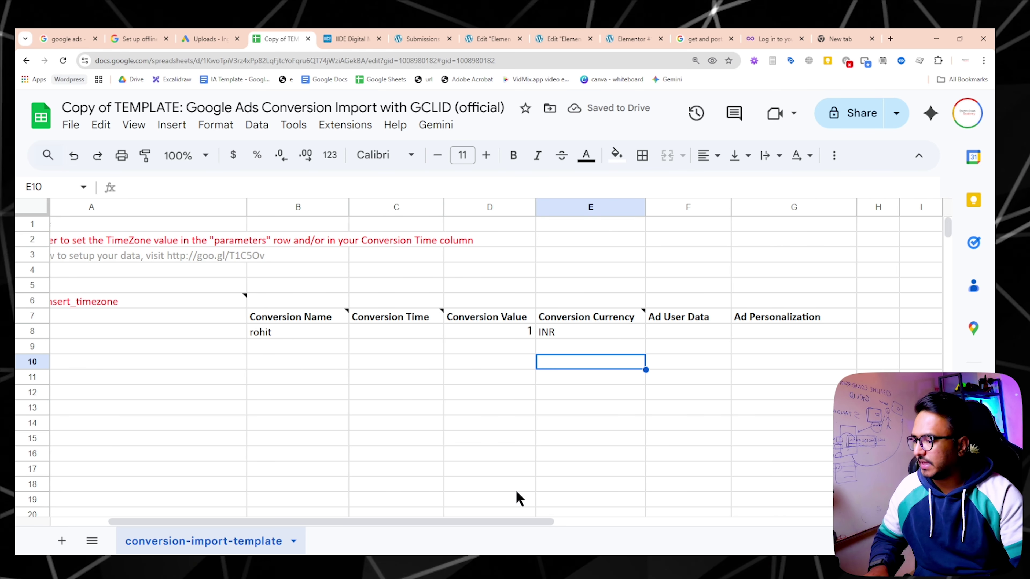
left_click_drag(330, 521, 273, 520)
left_click(105, 329)
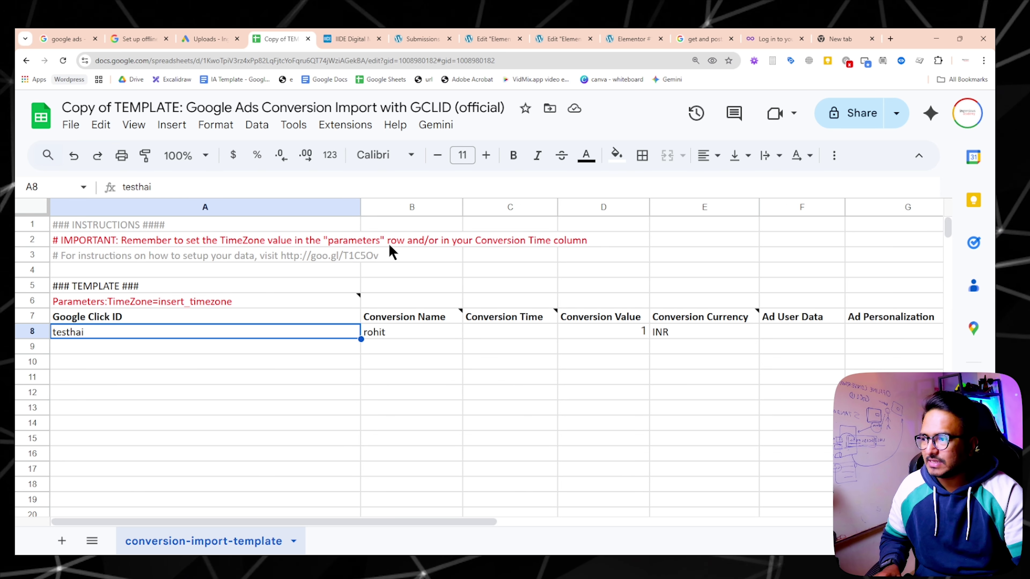
left_click(276, 241)
left_click(276, 256)
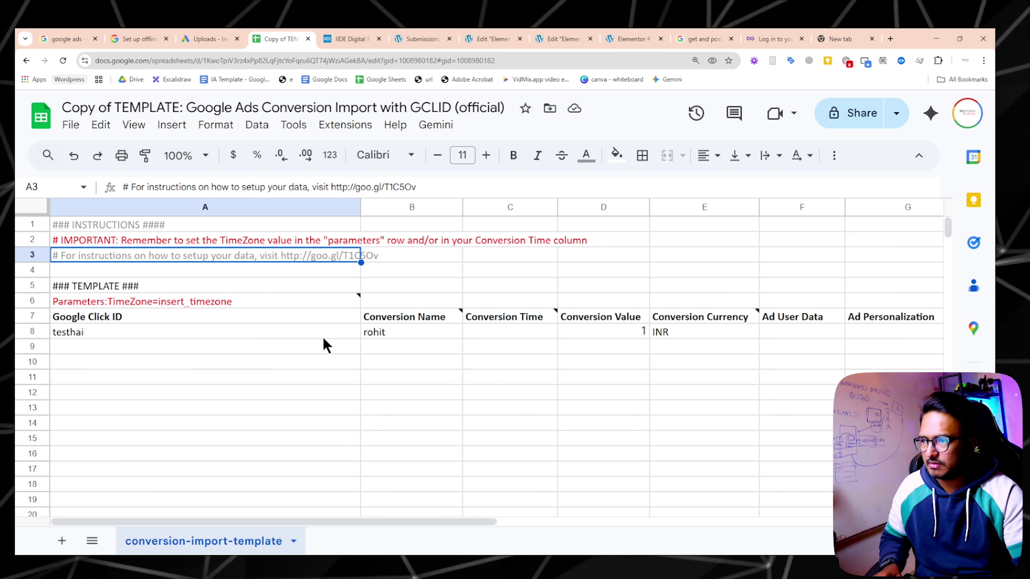
Back in Google Ads, close the templates list, set the upload source to Google Sheets and browse Drive for an existing sheet to link.
left_click(205, 39)
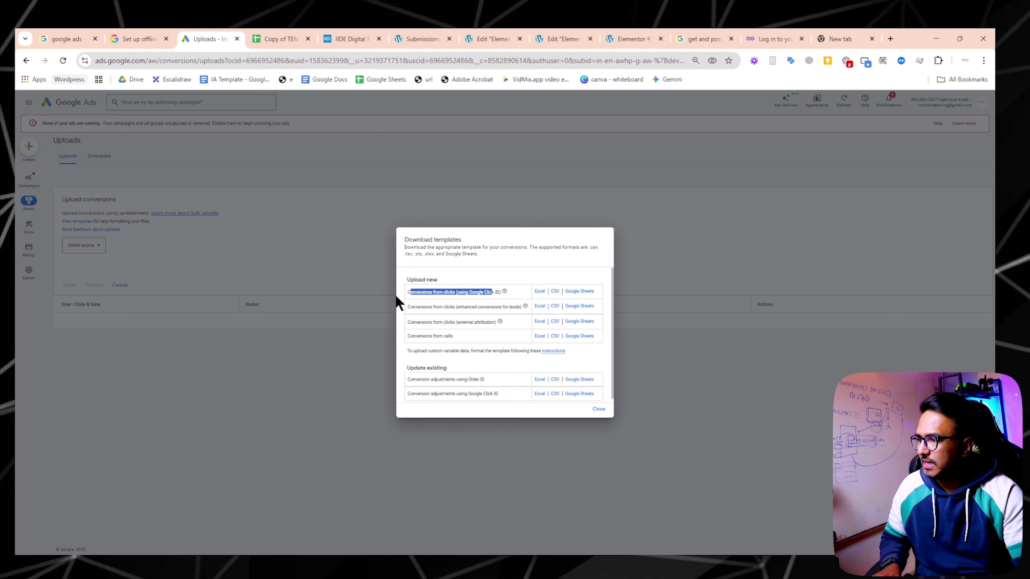
left_click(599, 410)
left_click(82, 246)
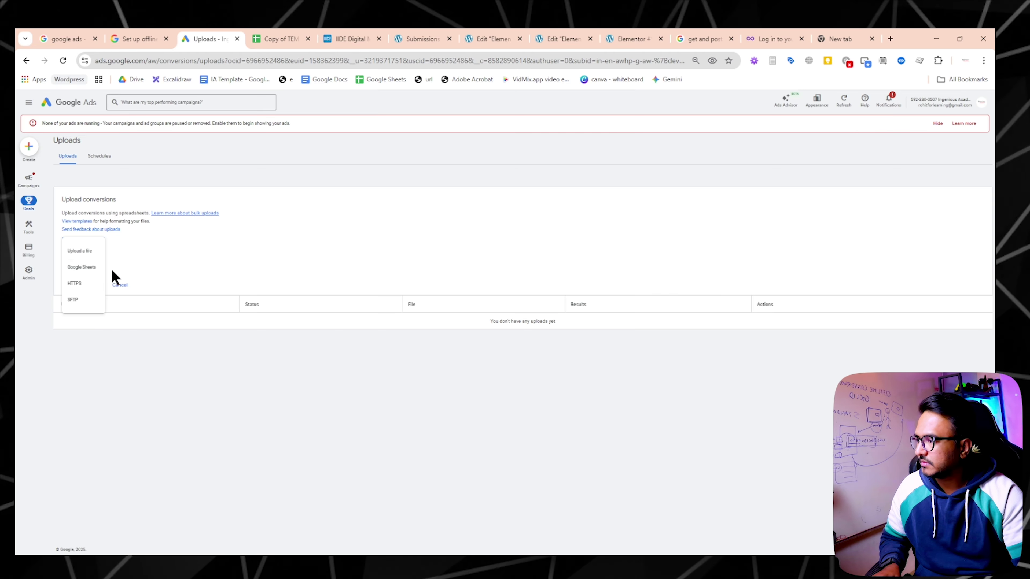
left_click(101, 272)
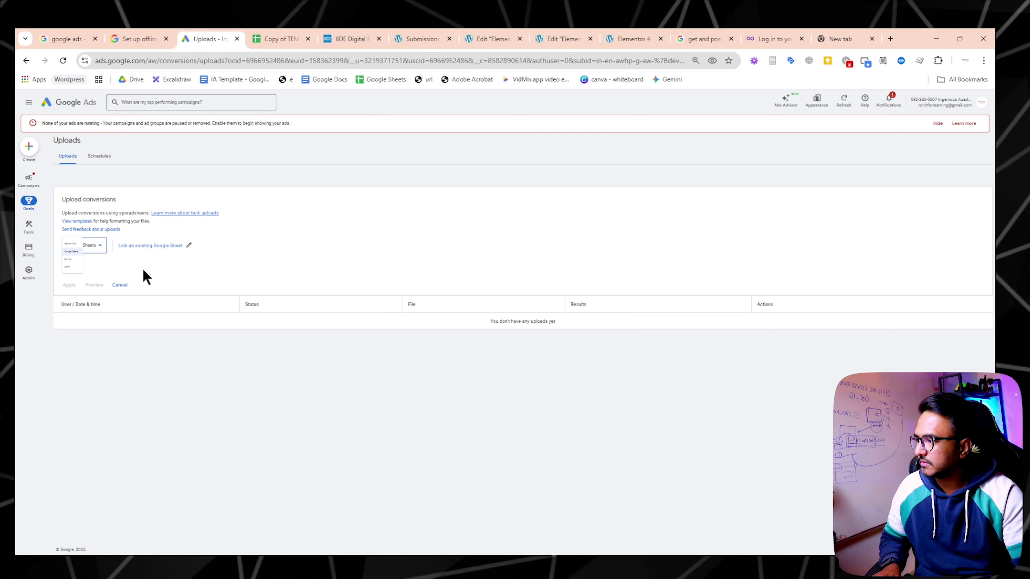
left_click(158, 245)
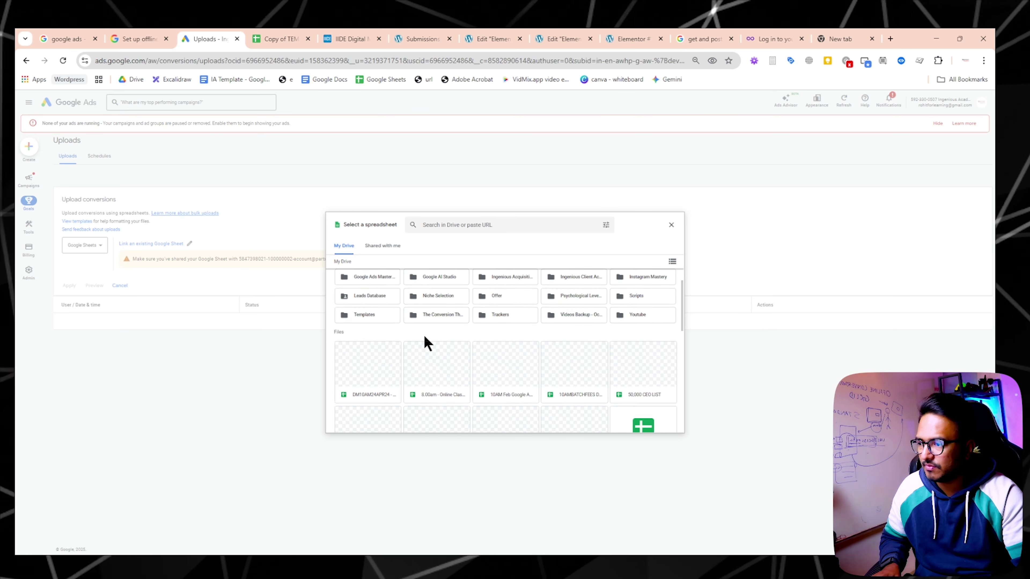
scroll(424, 334, "down", 2)
scroll(552, 308, "up", 4)
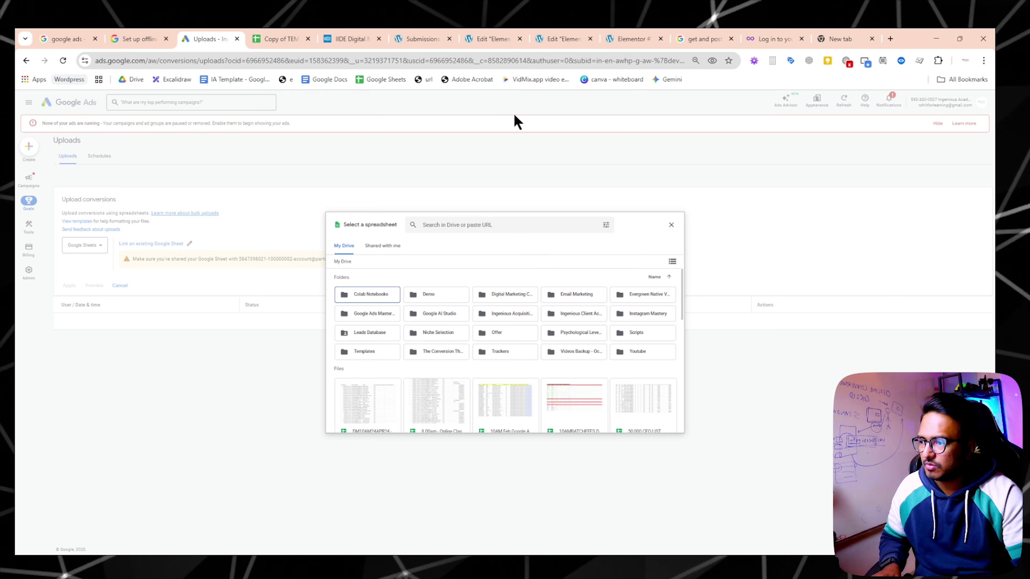
Look up the template copy among the recent spreadsheets on the Google Sheets home page and return to Google Ads.
left_click(284, 39)
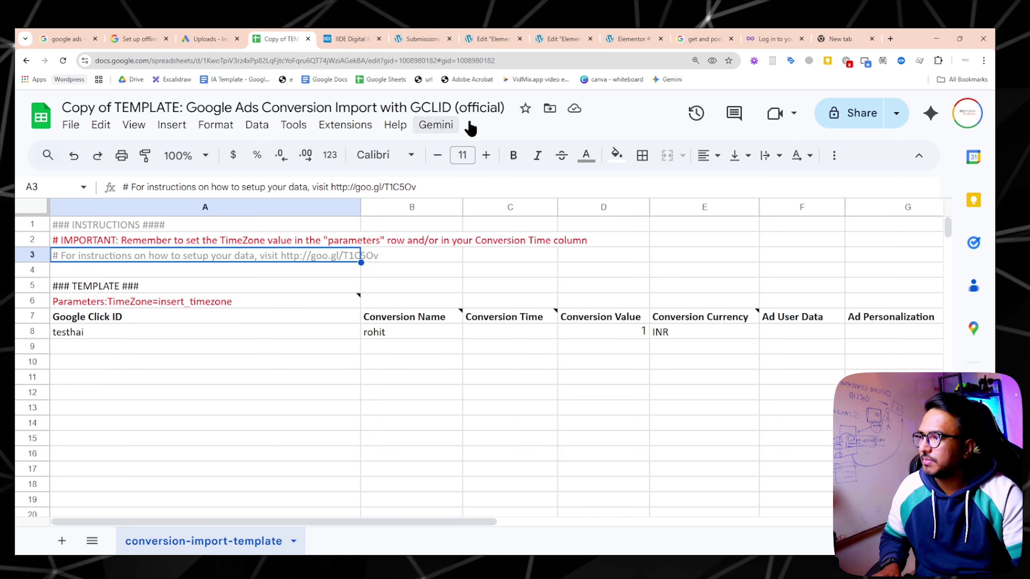
key("F5")
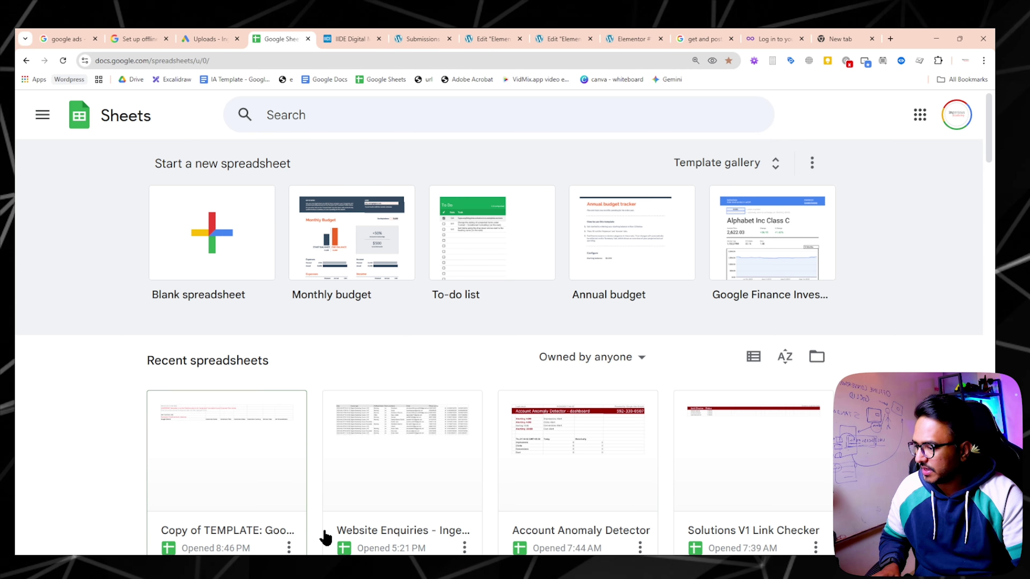
left_click(205, 42)
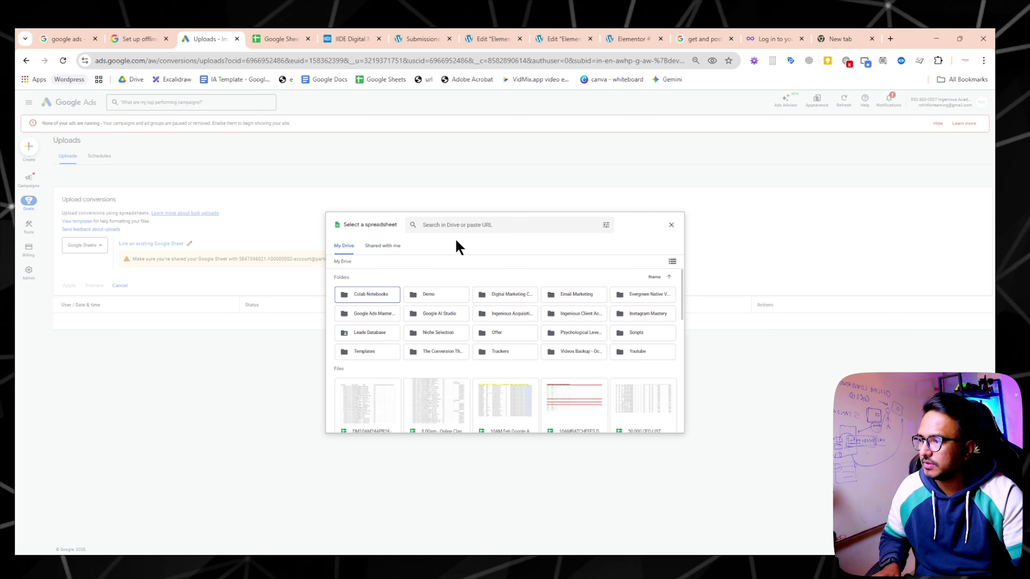
Search Drive for "copy", link "Copy of TEMPLATE: Google Ads Conversion Import with GCLID (official)" and apply the conversion upload.
left_click(459, 224)
type("copy")
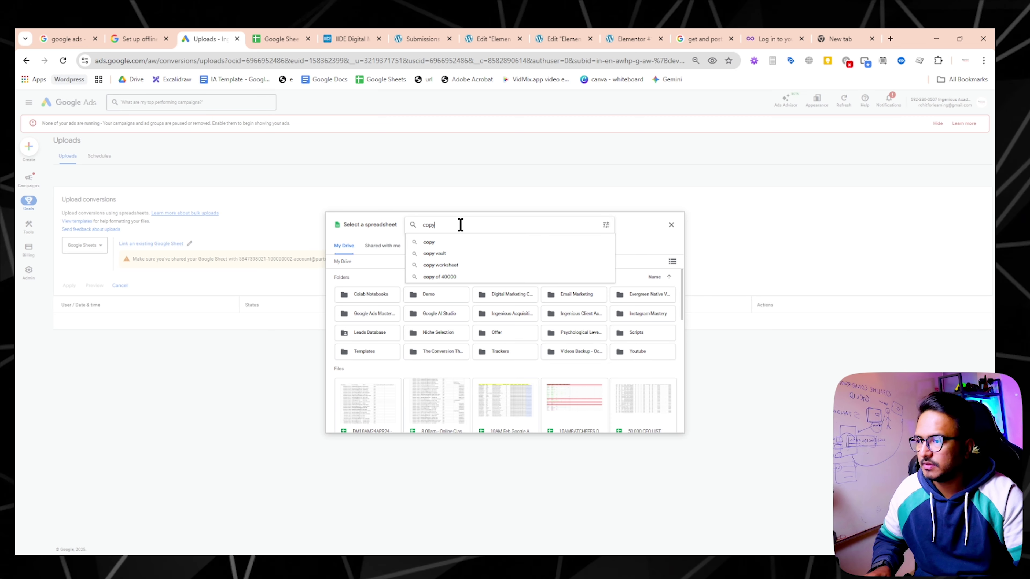
key("Return")
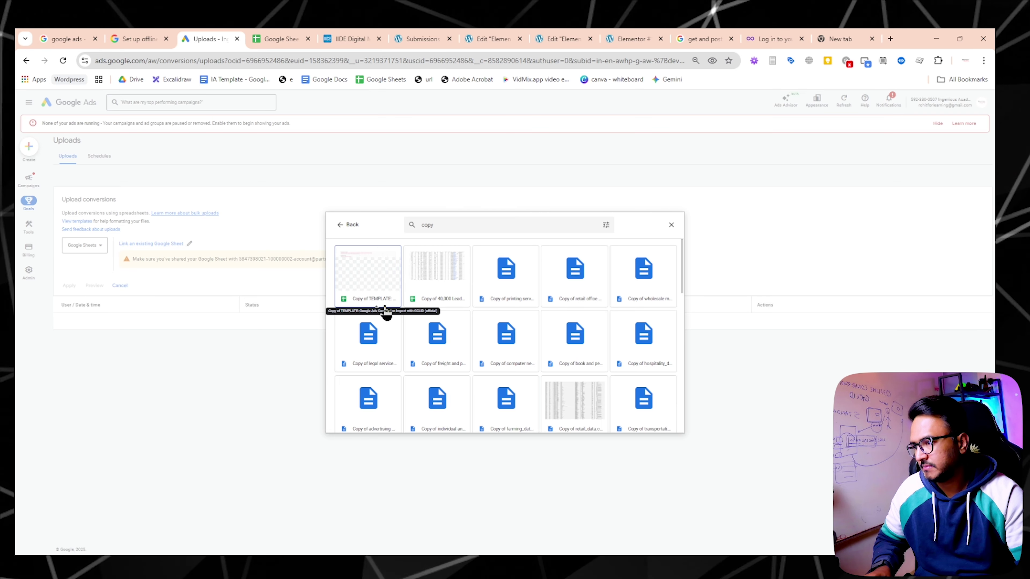
left_click(384, 304)
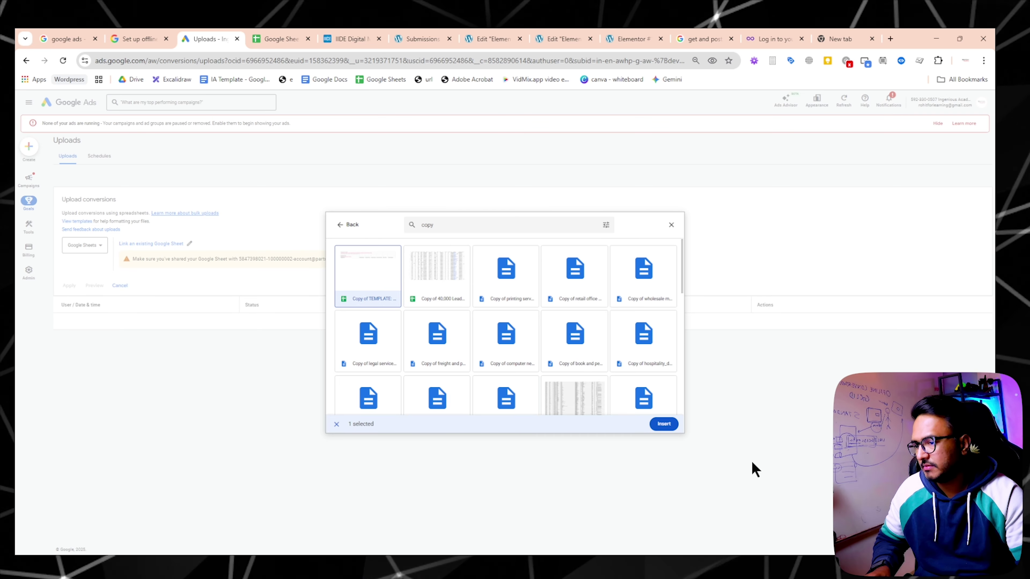
left_click(663, 424)
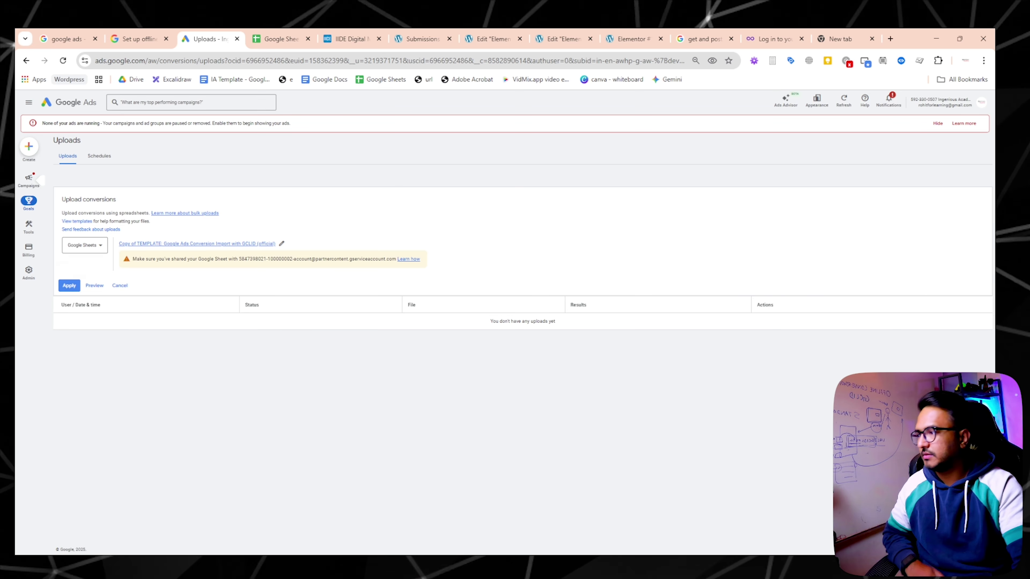
left_click(69, 286)
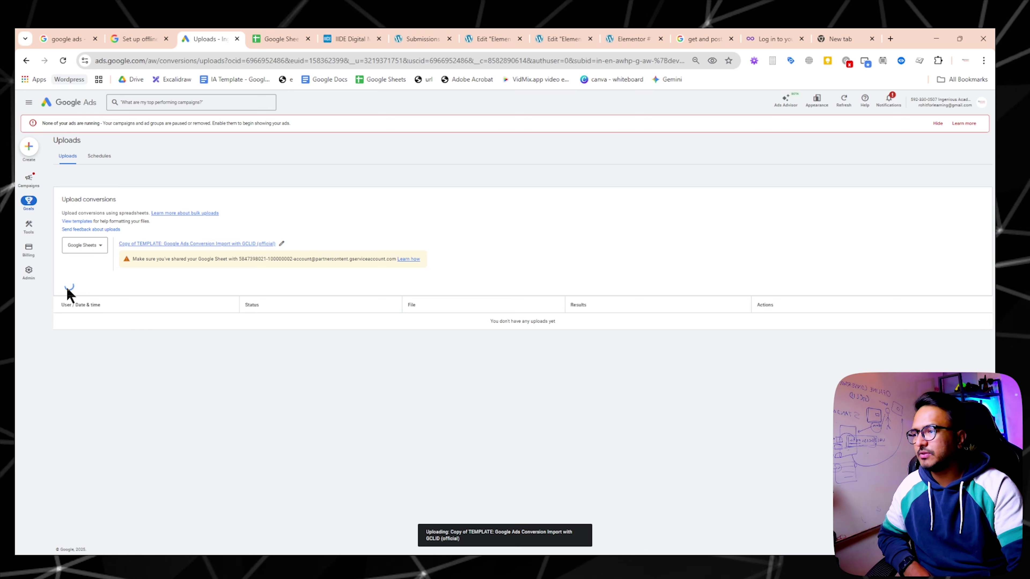